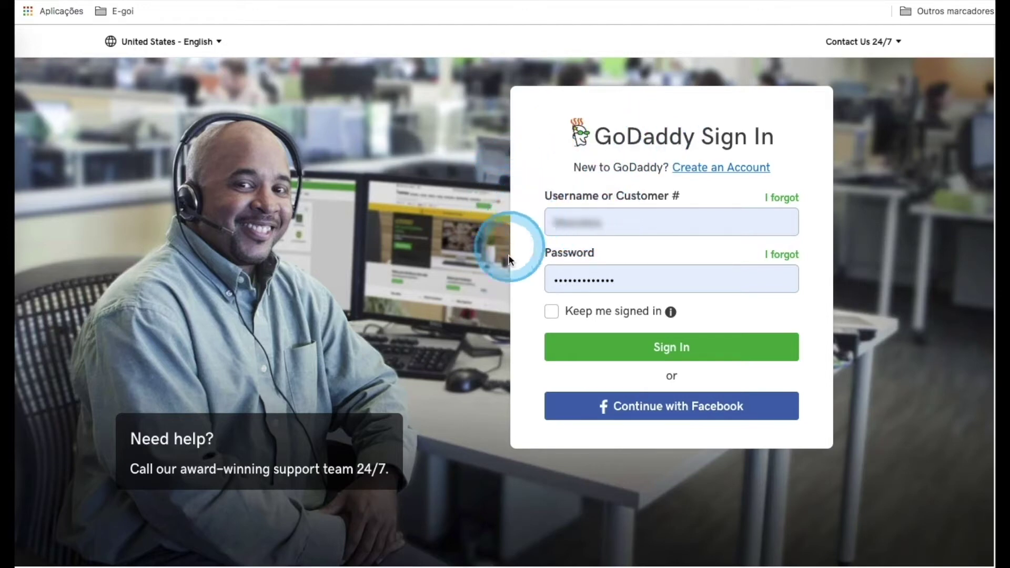
# - Sign in to GoDaddy with the account username and password
pyautogui.click(672, 349)
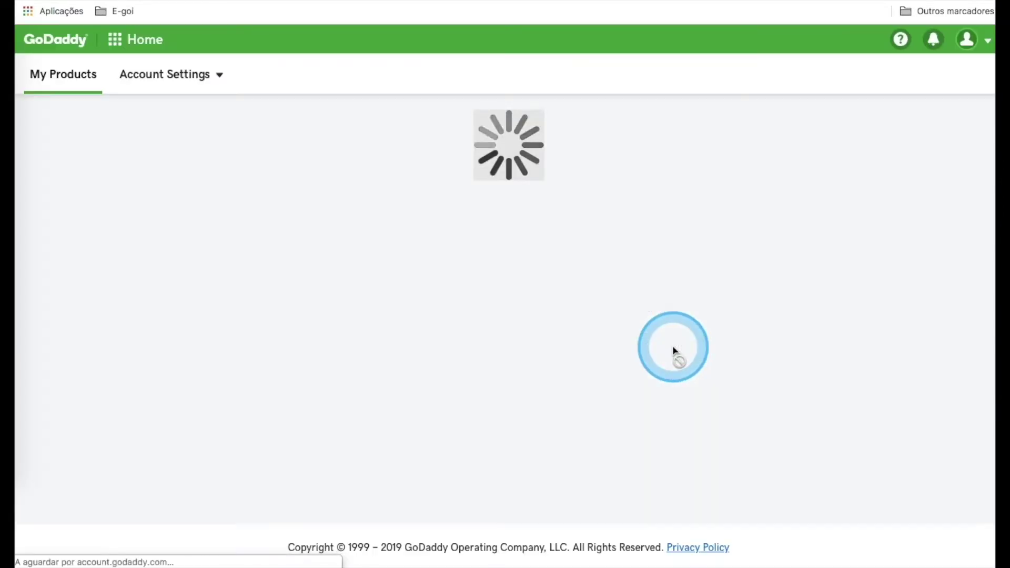
# - Expand the Domains list and open DNS management for egoi-test-2.com
pyautogui.scroll(-1, 390, 132)
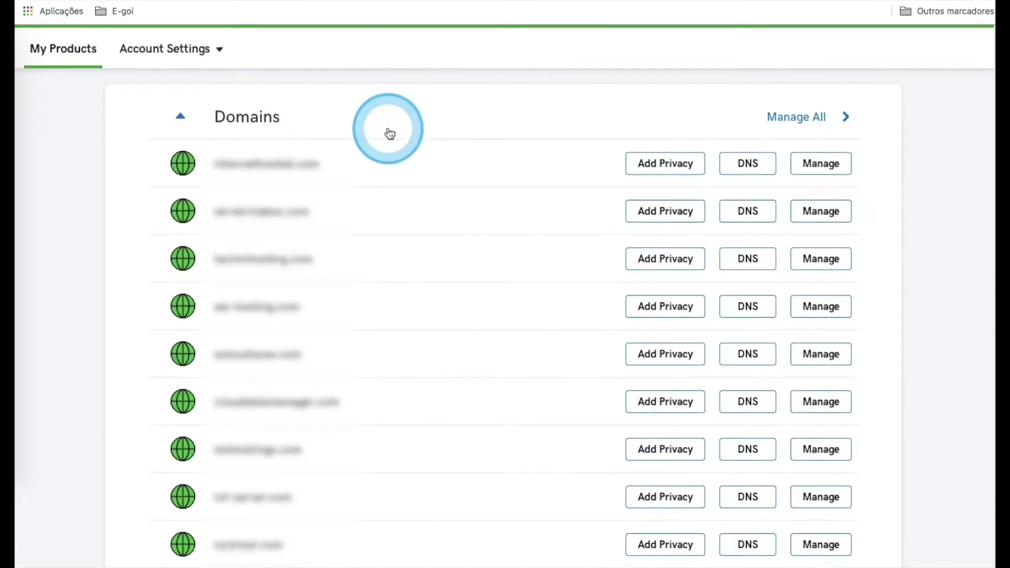
pyautogui.scroll(-9, 390, 133)
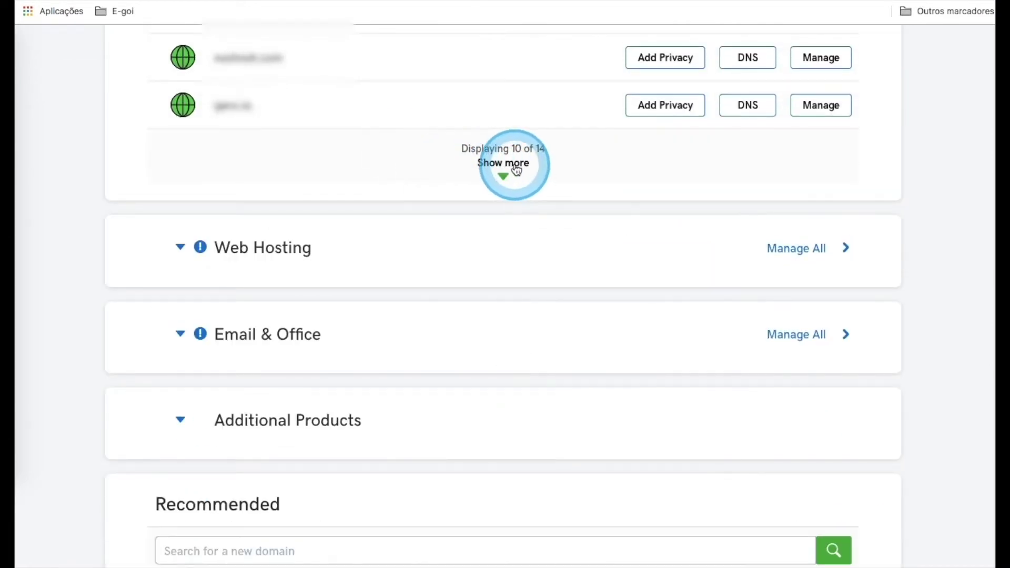
pyautogui.click(516, 168)
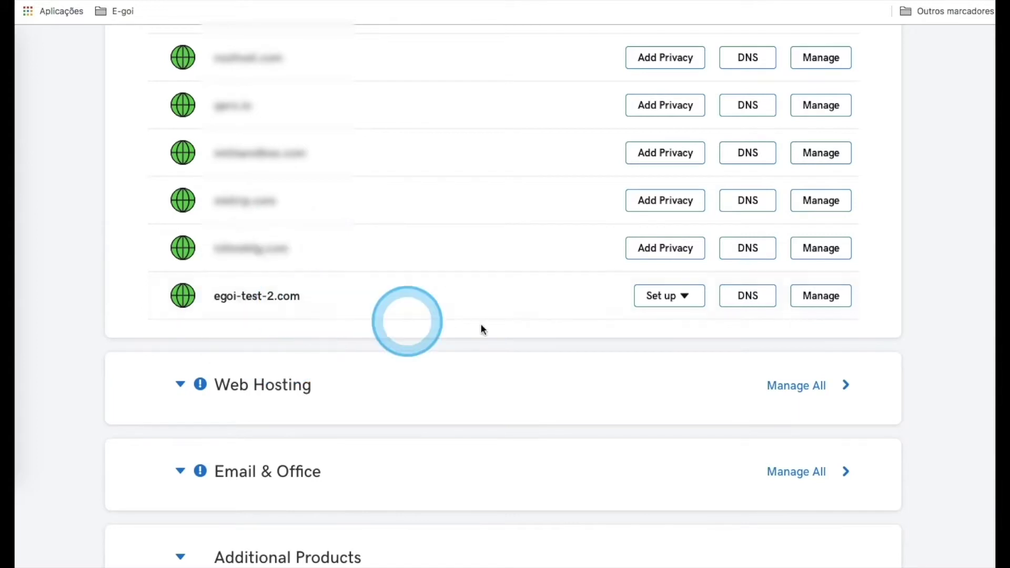
pyautogui.click(749, 297)
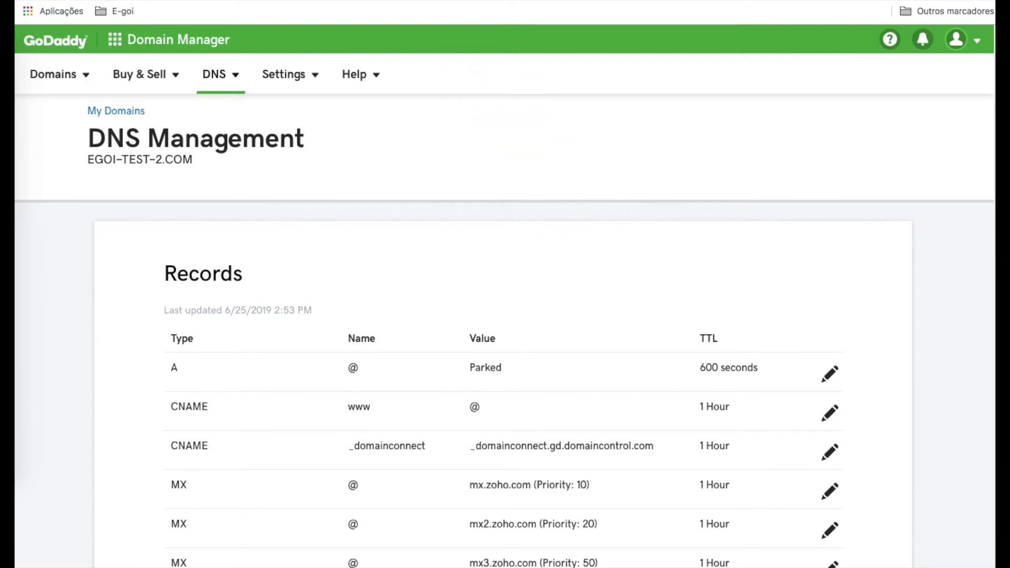
# - Go to the email senders list in E-goi
pyautogui.hotkey('ctrl', 'Tab')
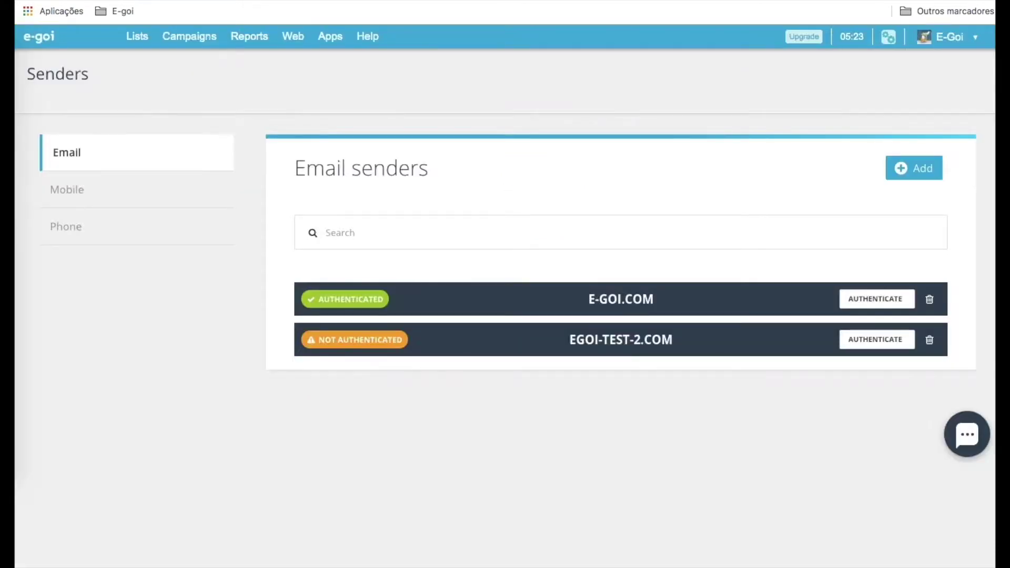
pyautogui.click(943, 40)
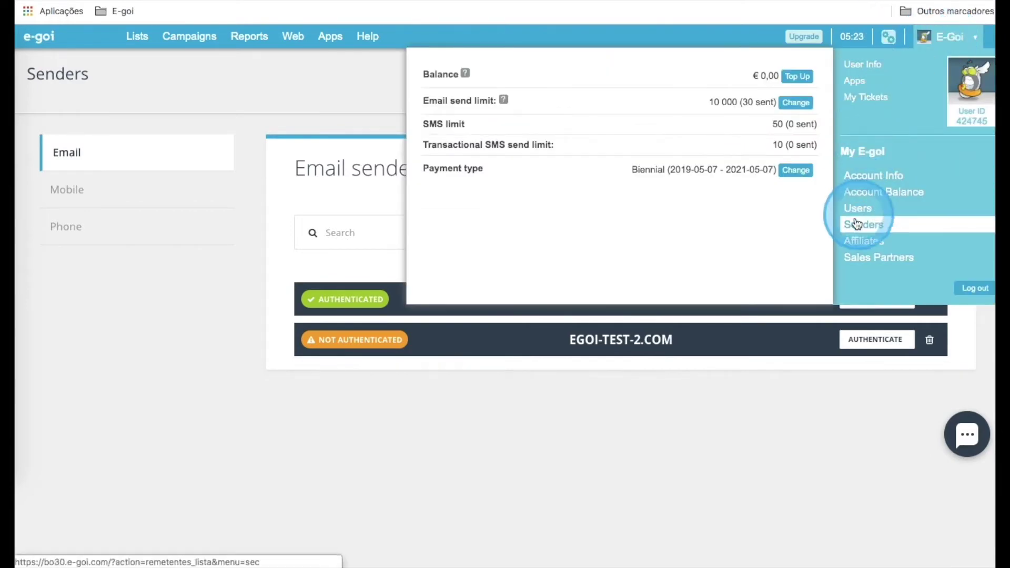
pyautogui.click(888, 225)
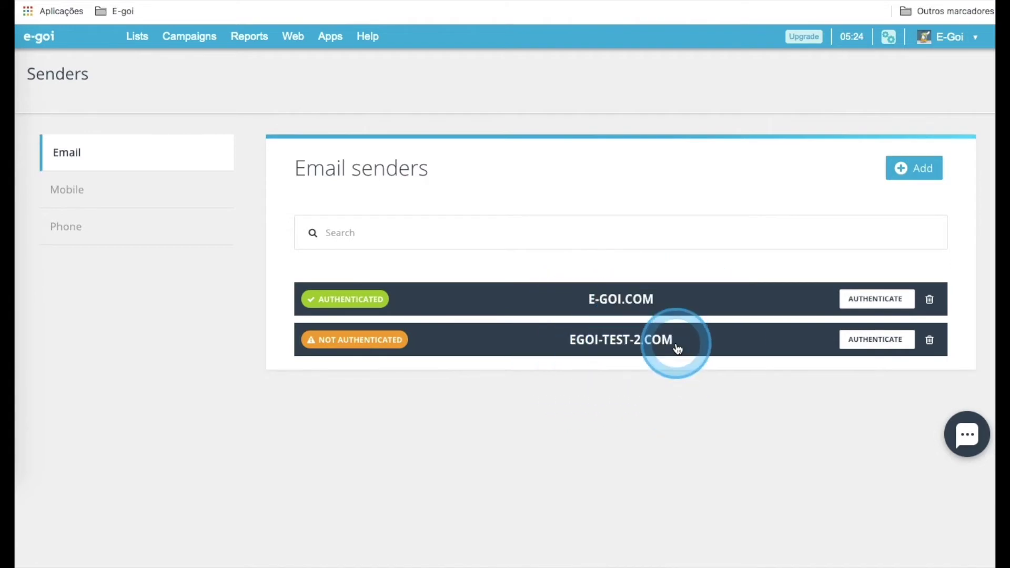
# - Start self-setup authentication for egoi-test-2.com with GoDaddy as the domain host
pyautogui.click(877, 340)
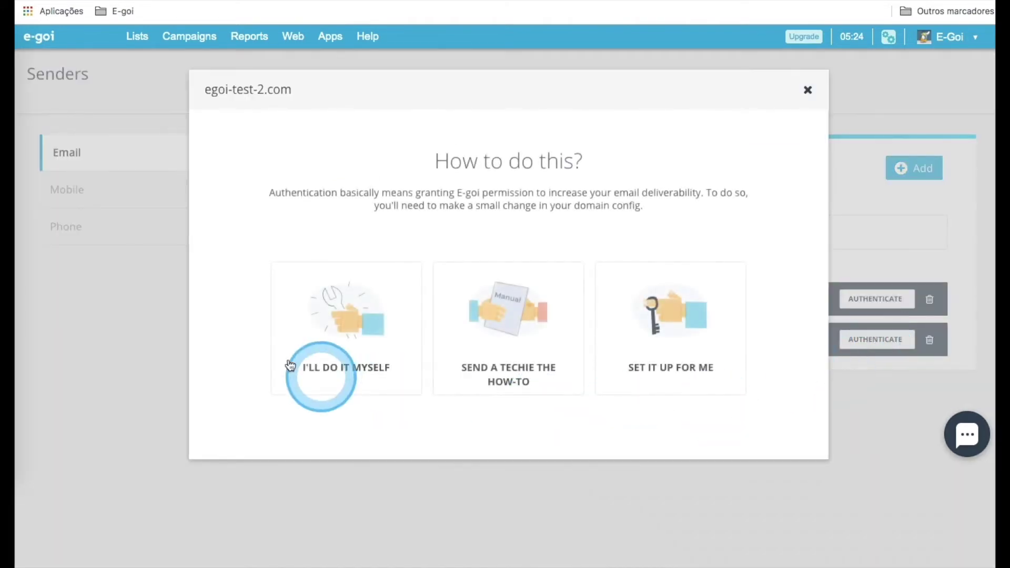
pyautogui.click(350, 317)
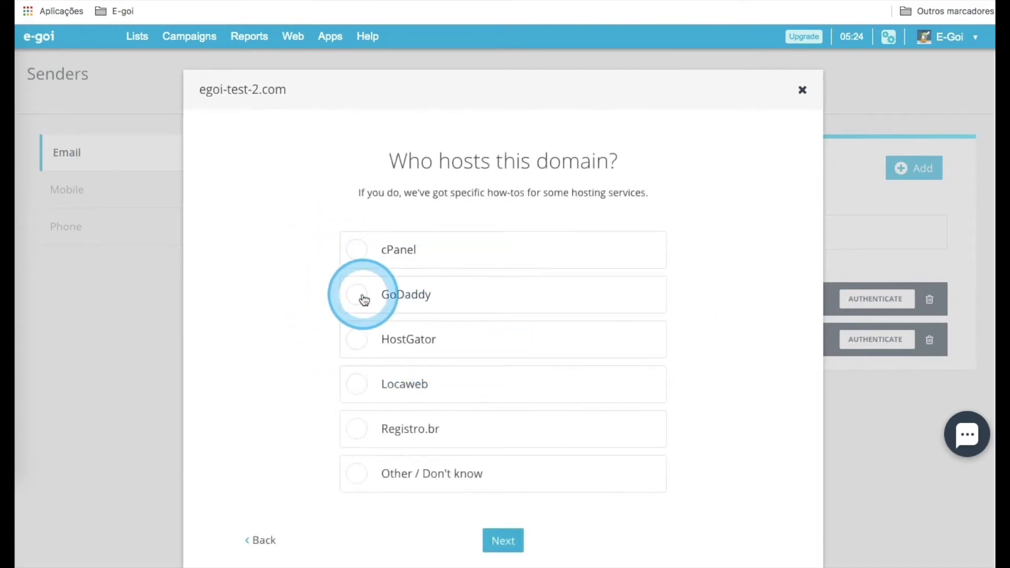
pyautogui.click(364, 300)
pyautogui.click(499, 544)
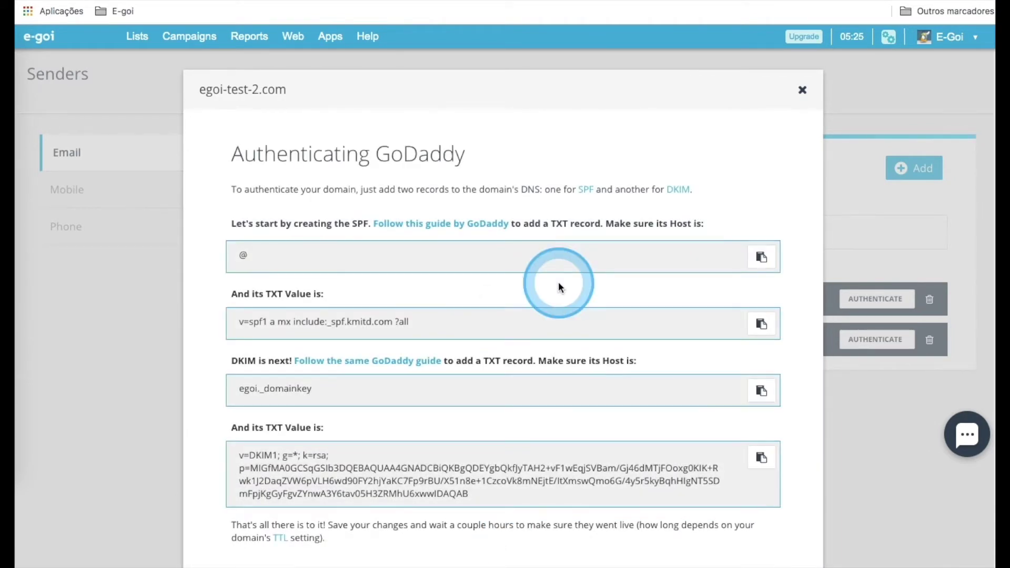
pyautogui.moveTo(352, 224); pyautogui.dragTo(504, 264)
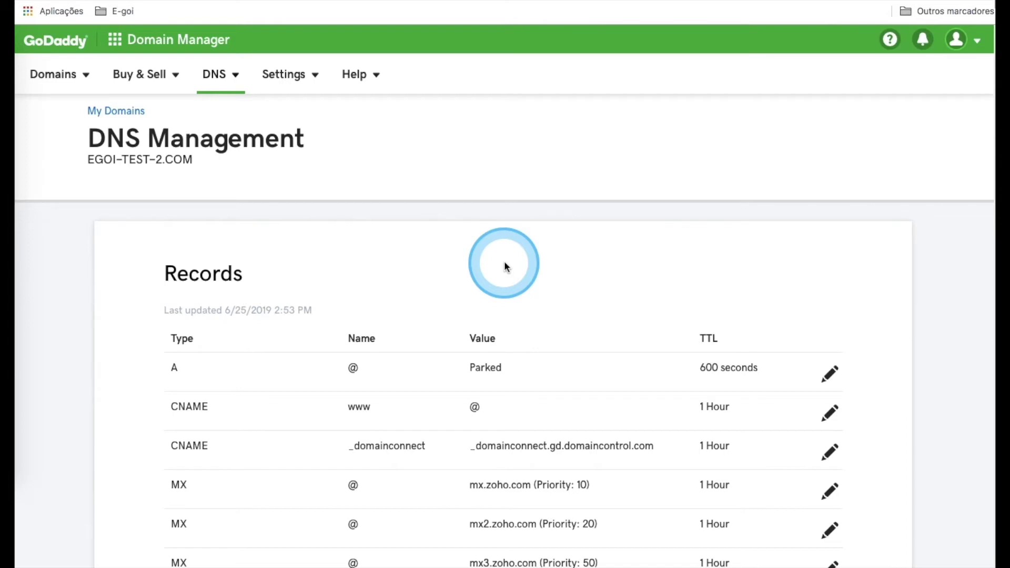
# - Add a new DNS record of type TXT in GoDaddy
pyautogui.hotkey('ctrl', 'f')
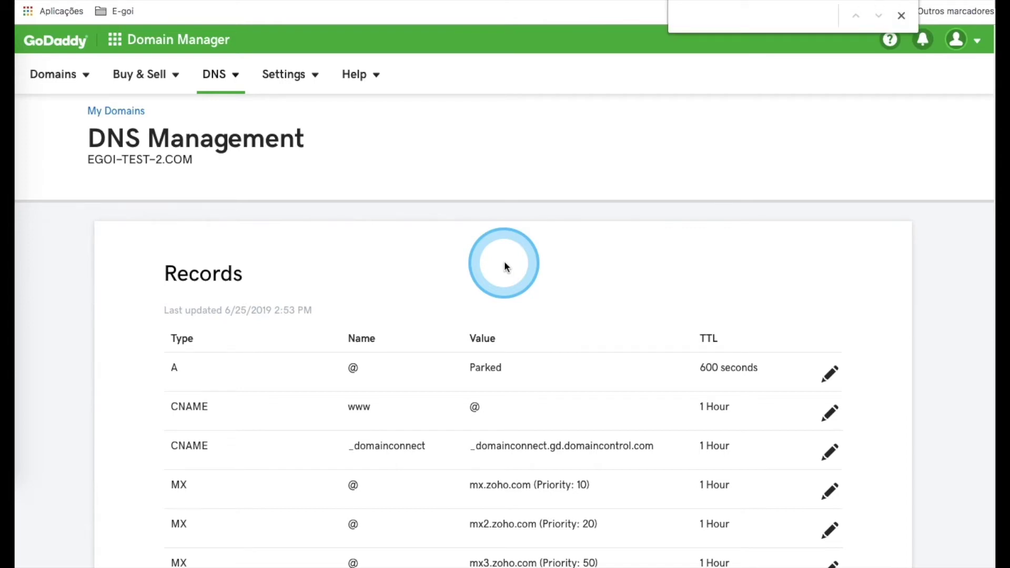
pyautogui.write('=spf')
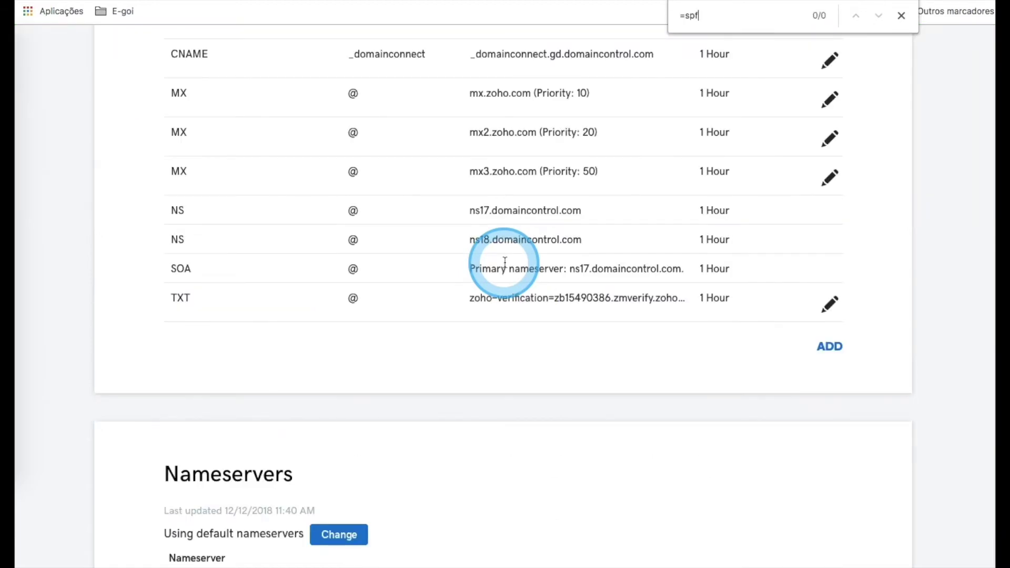
pyautogui.scroll(2, 869, 99)
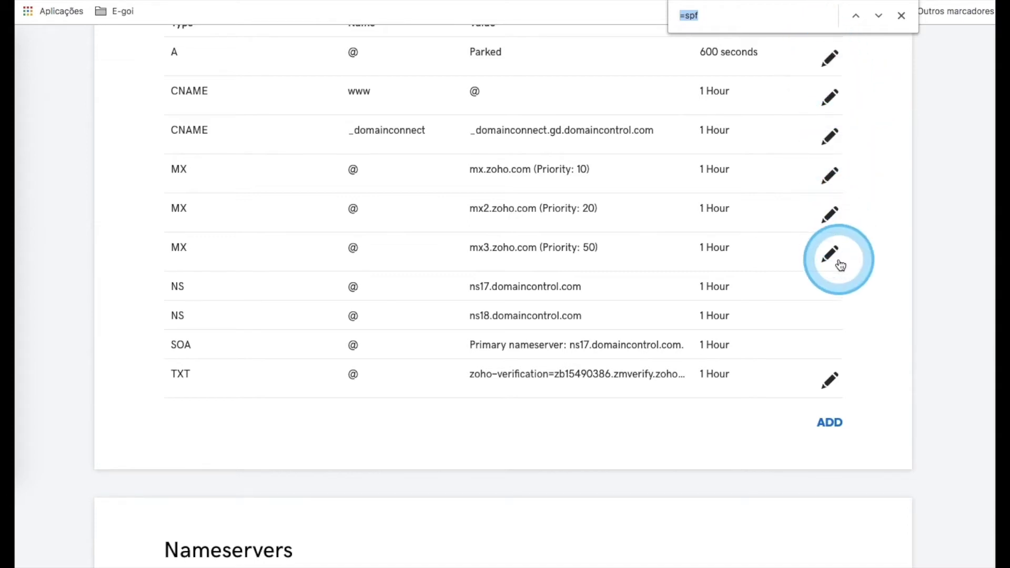
pyautogui.click(902, 15)
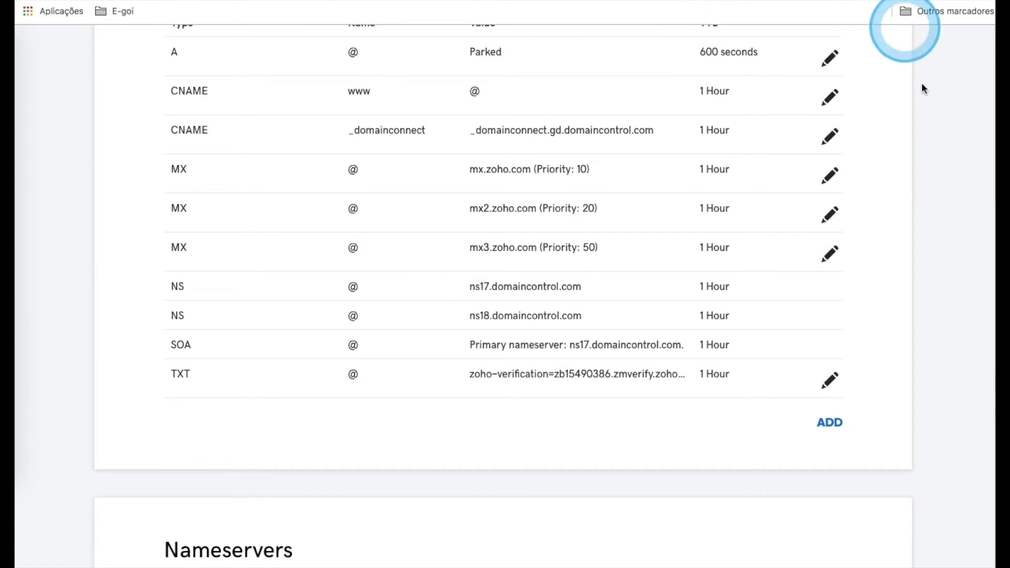
pyautogui.click(828, 424)
pyautogui.click(287, 406)
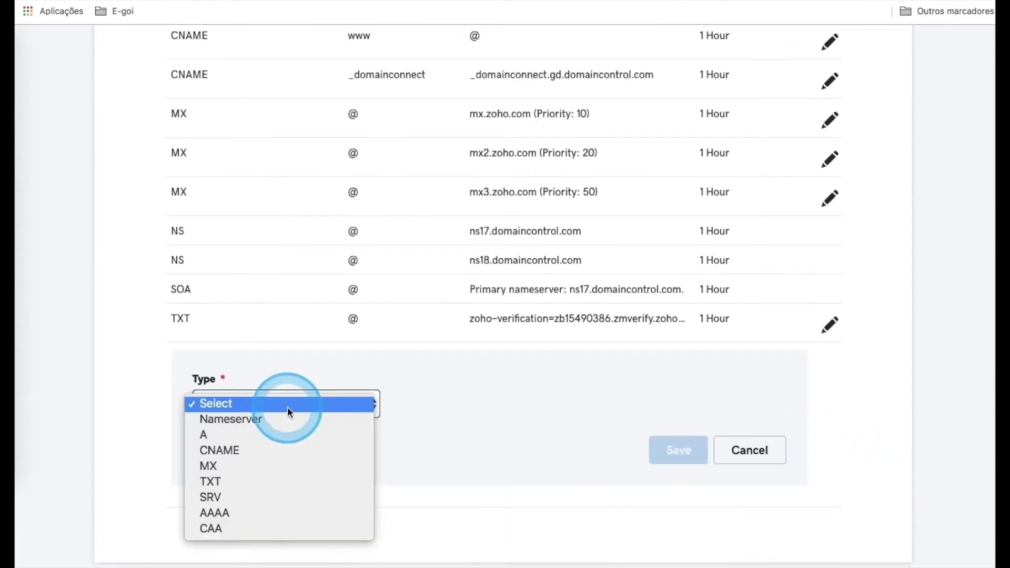
pyautogui.click(231, 480)
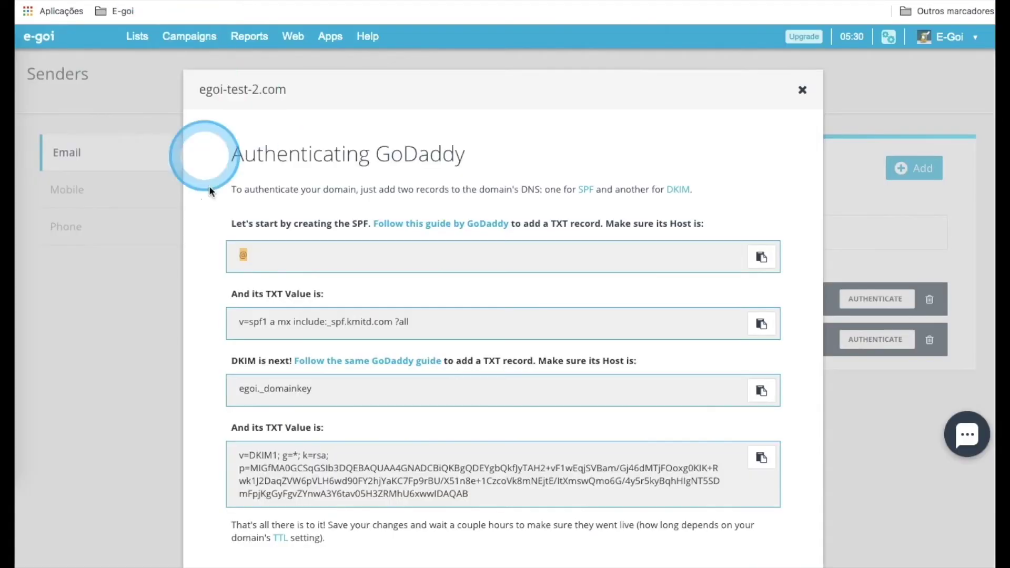
# - Give the TXT record host @ and value v=spf1 a mx include:_spf.kmitd.com ?all, then save
pyautogui.doubleClick(243, 254)
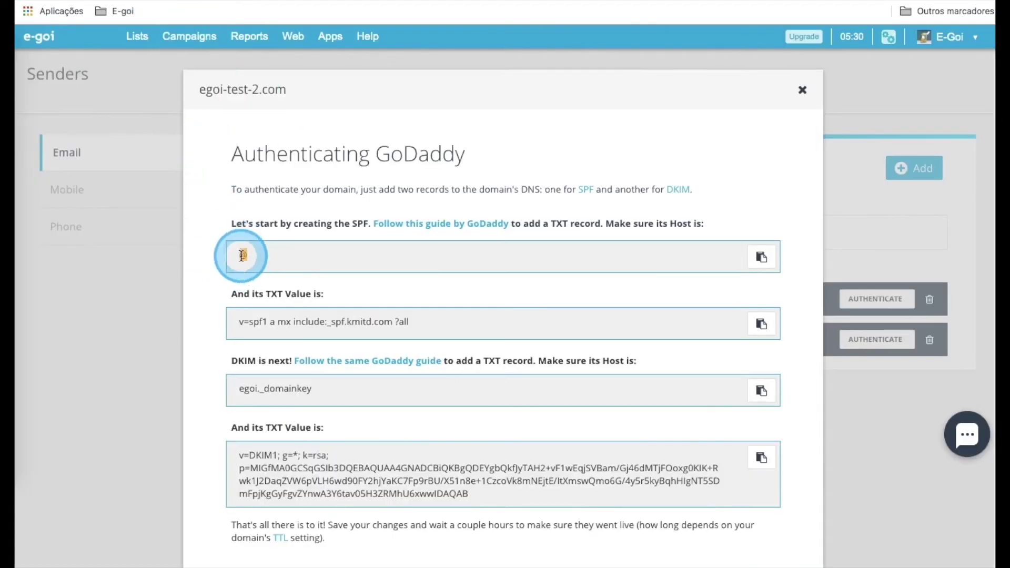
pyautogui.rightClick(244, 255)
pyautogui.click(265, 282)
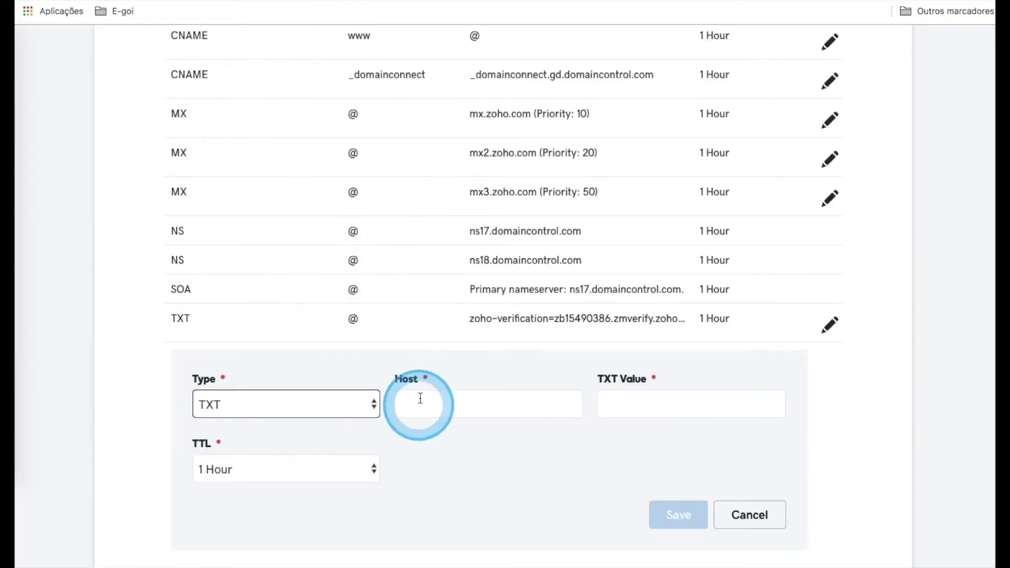
pyautogui.rightClick(419, 404)
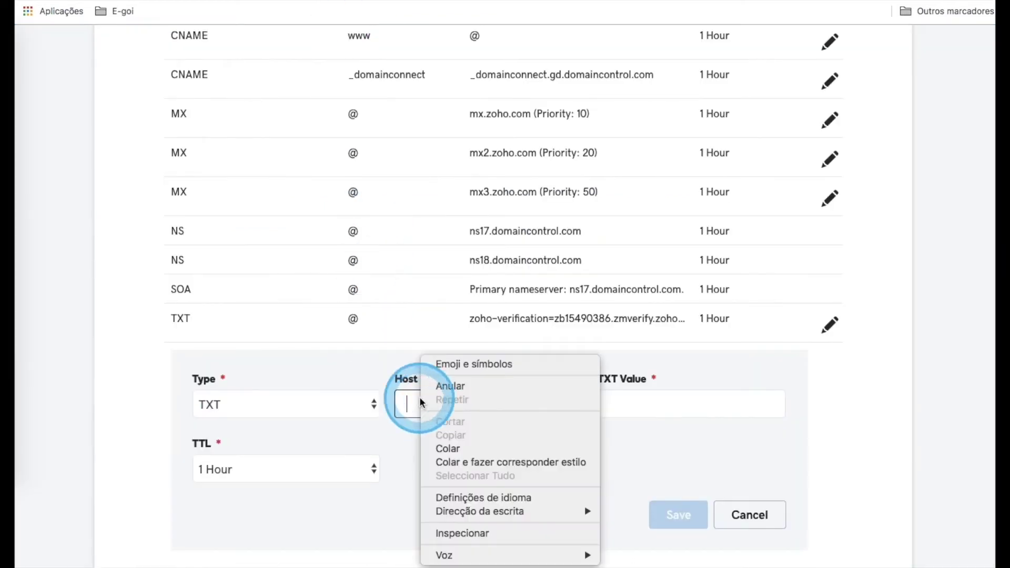
pyautogui.click(448, 449)
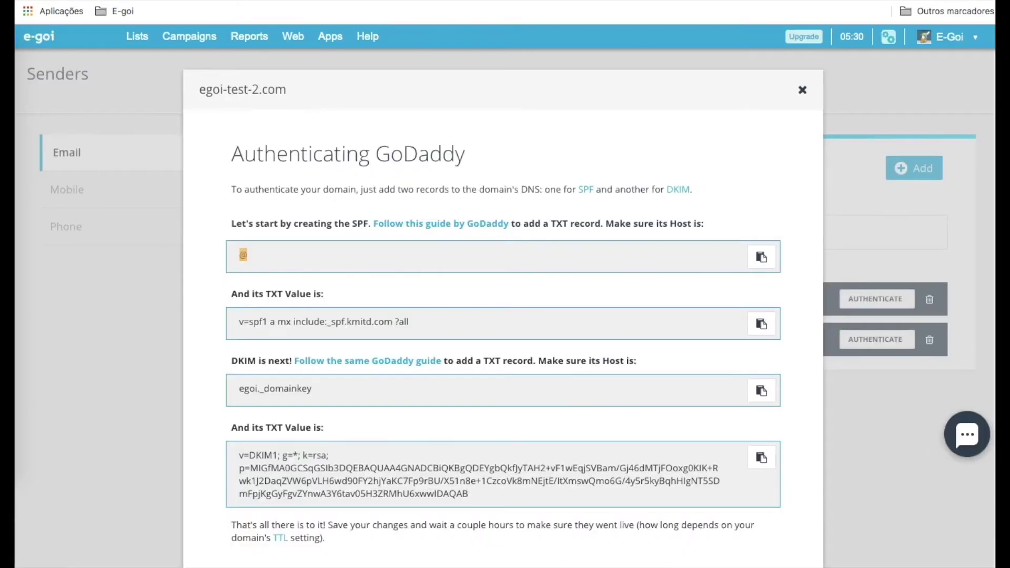
pyautogui.moveTo(259, 316); pyautogui.dragTo(402, 322)
pyautogui.rightClick(381, 321)
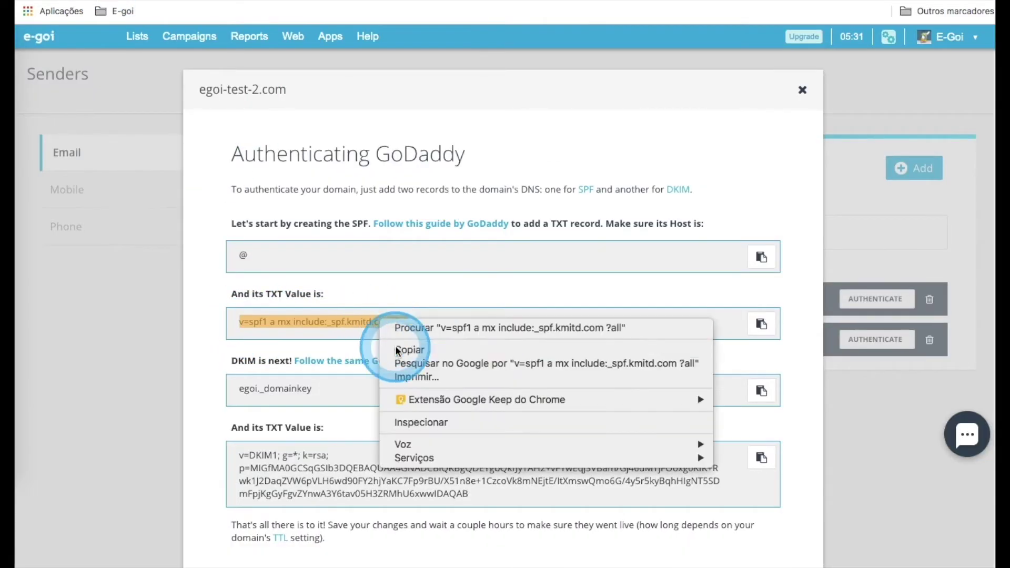
pyautogui.click(397, 349)
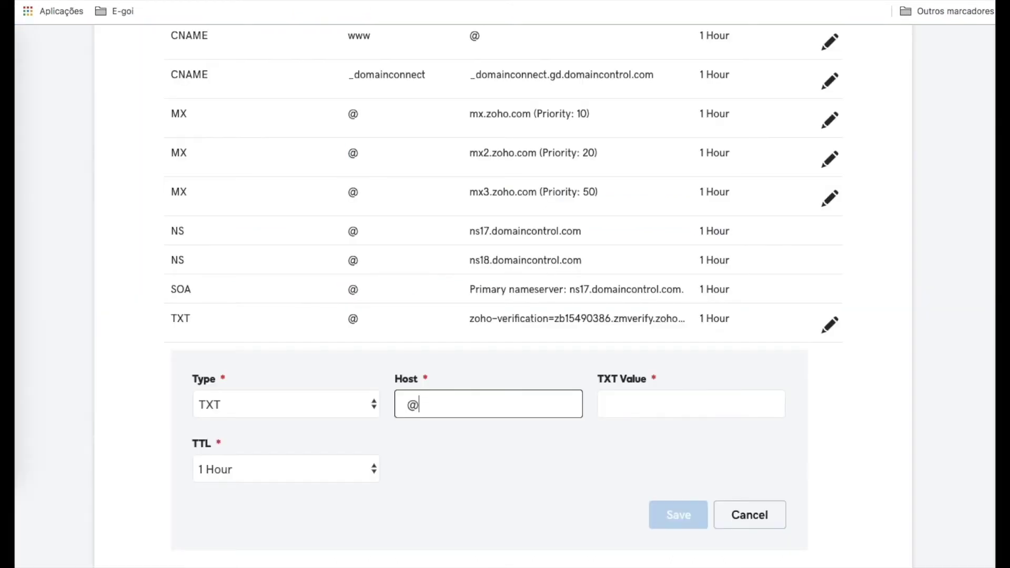
pyautogui.rightClick(669, 403)
pyautogui.click(699, 450)
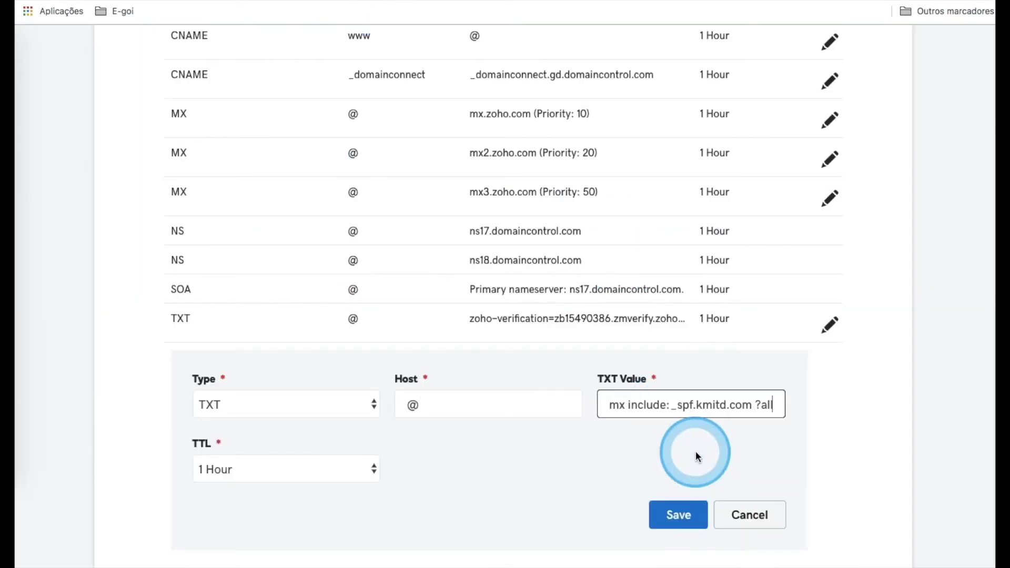
pyautogui.click(680, 514)
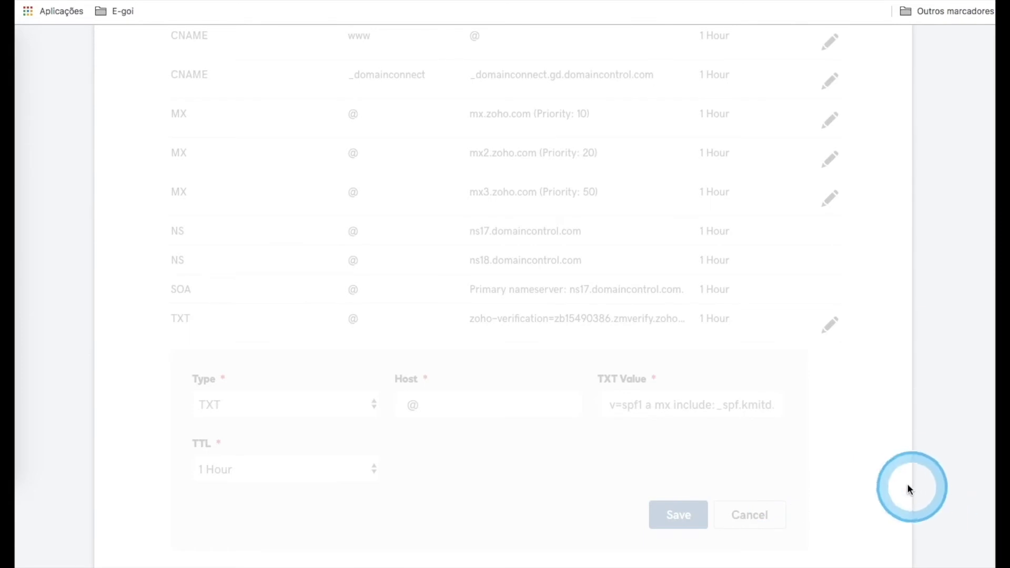
pyautogui.scroll(-2, 905, 482)
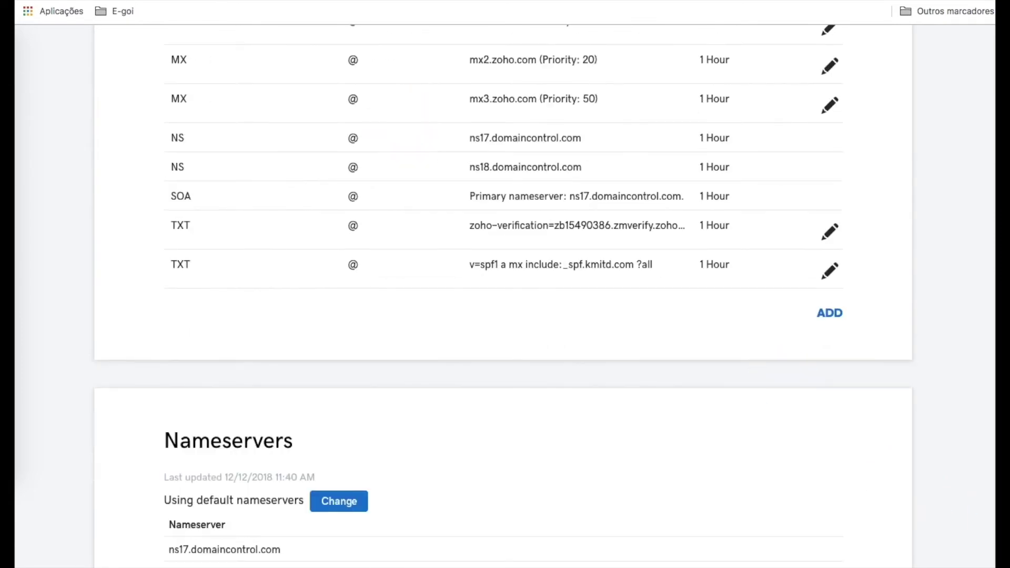
# - Check E-goi's DKIM instructions, then add another TXT record in GoDaddy
pyautogui.hotkey('ctrl', 'Tab')
pyautogui.scroll(-1, 289, 149)
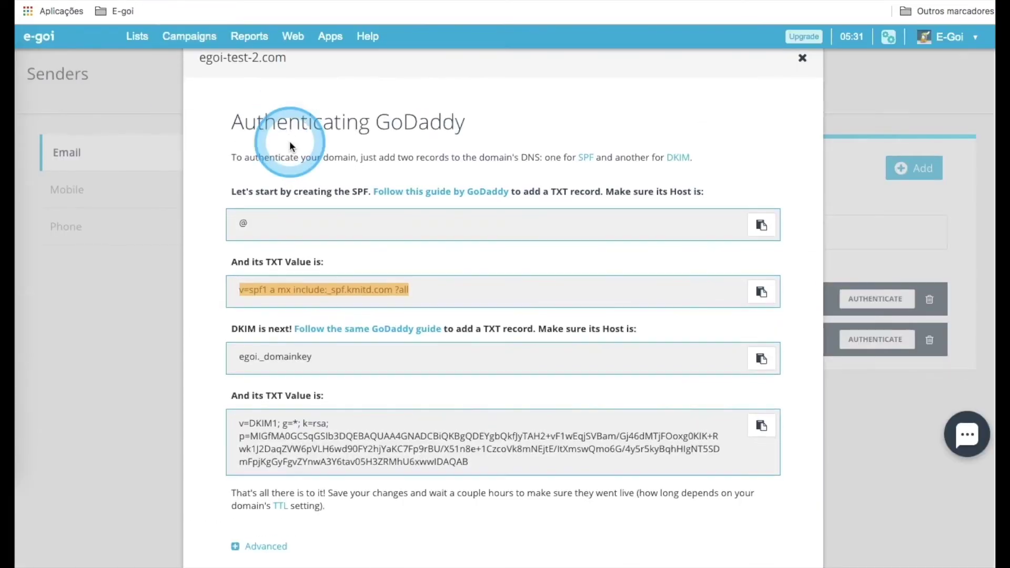
pyautogui.doubleClick(241, 328)
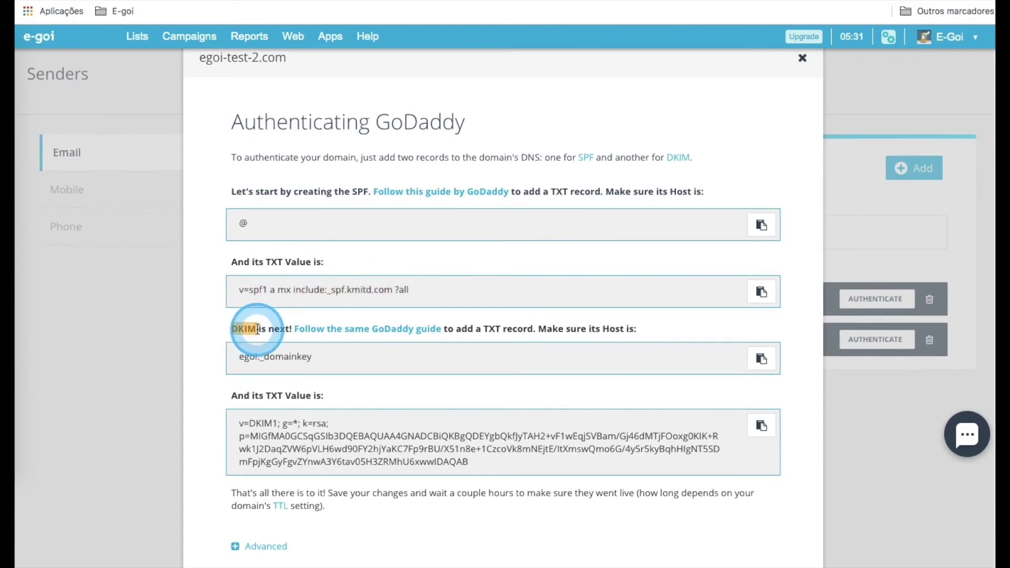
pyautogui.scroll(-2, 257, 329)
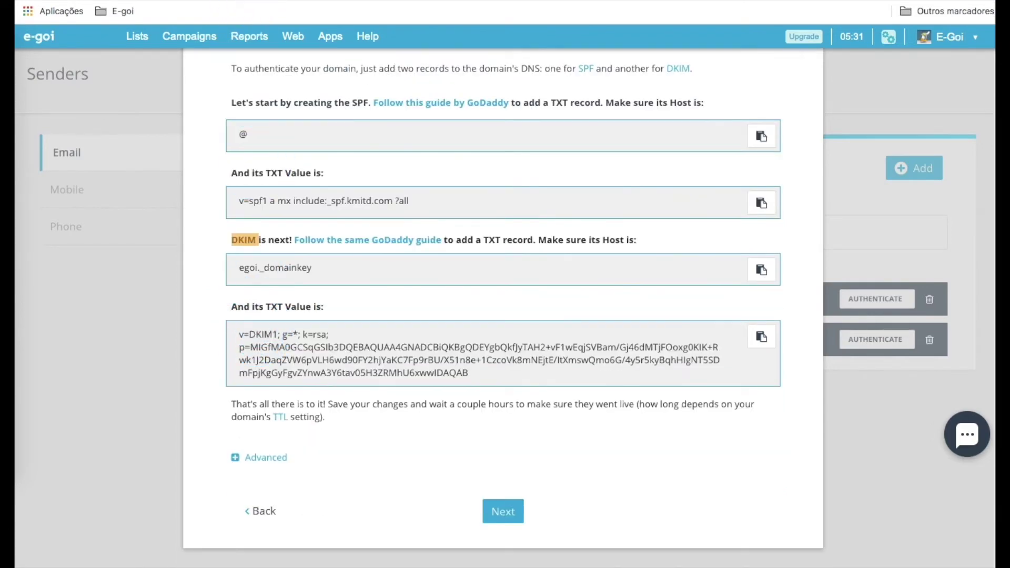
pyautogui.click(391, 7)
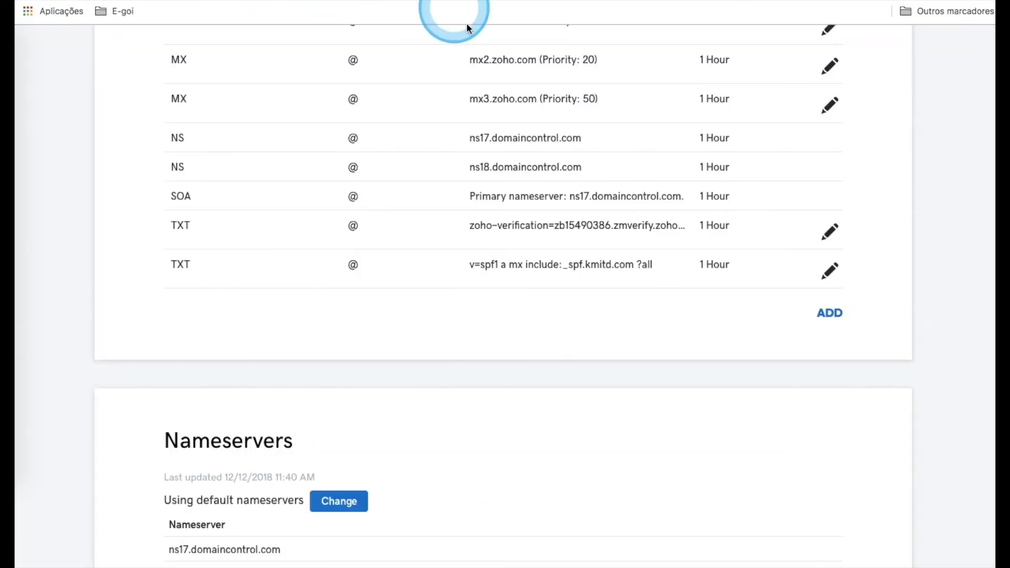
pyautogui.click(832, 313)
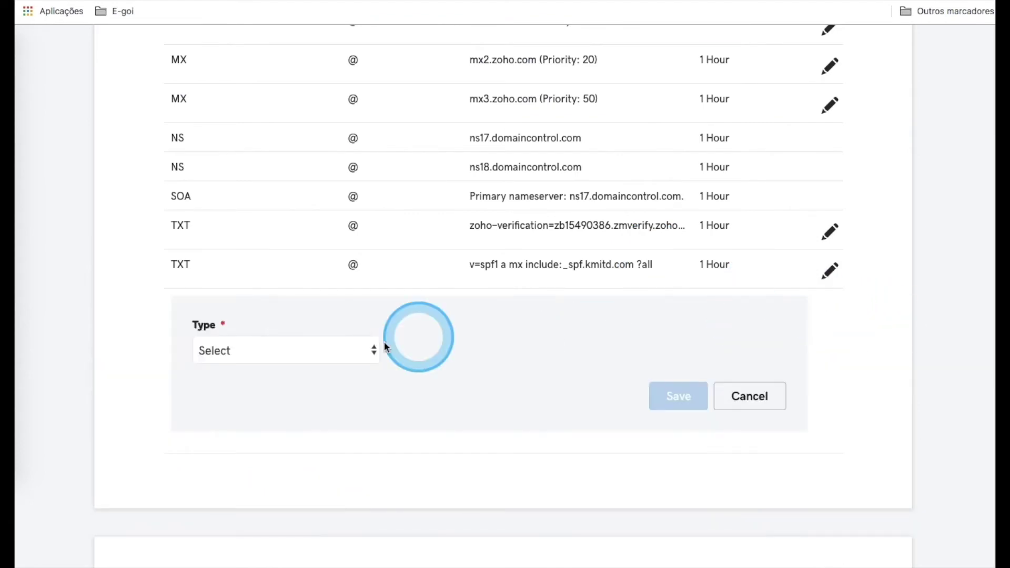
pyautogui.click(304, 351)
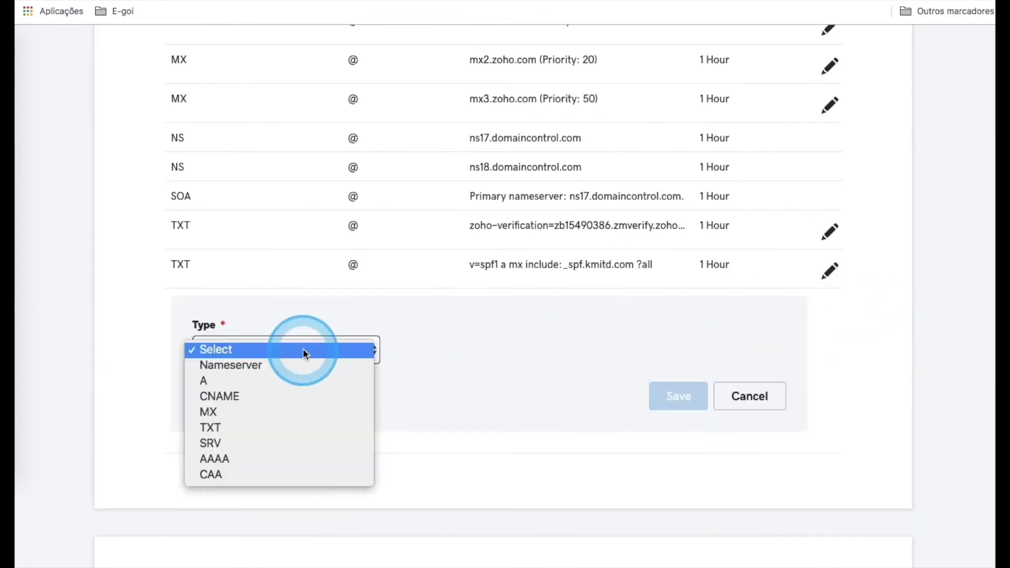
pyautogui.click(209, 429)
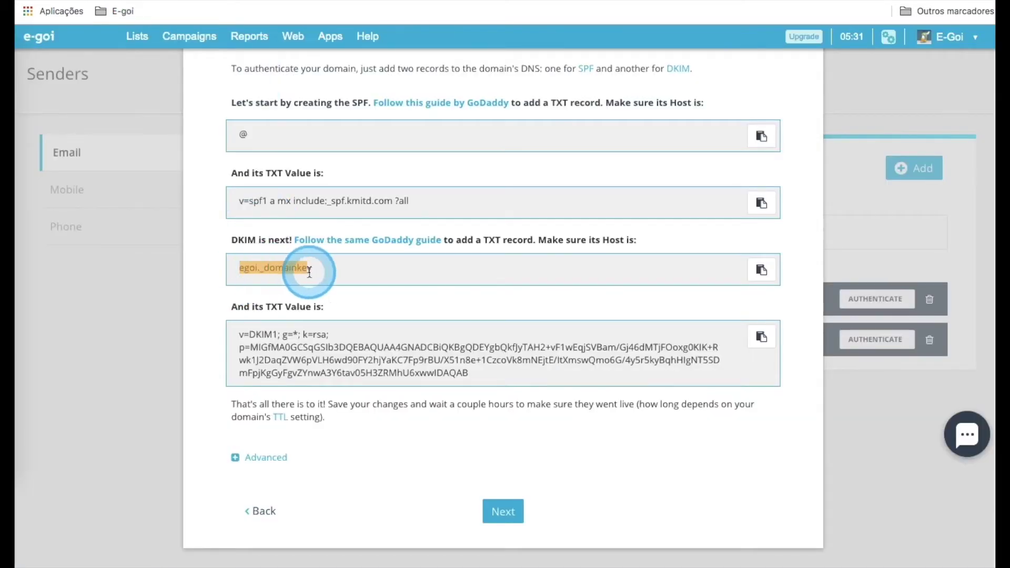
# - Fill the record with host egoi._domainkey and E-goi's DKIM key value
pyautogui.moveTo(241, 269); pyautogui.dragTo(311, 269)
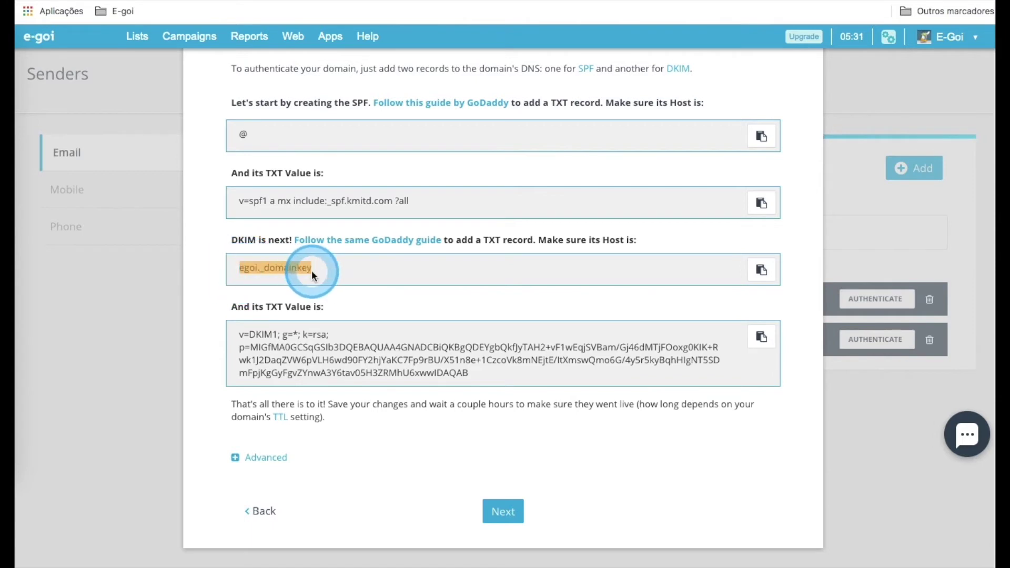
pyautogui.rightClick(291, 267)
pyautogui.click(311, 298)
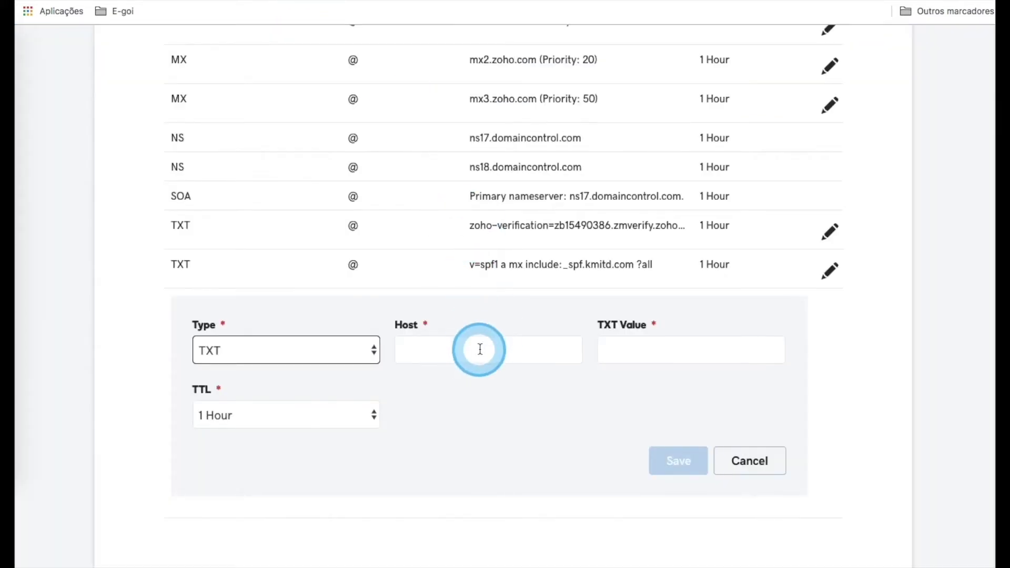
pyautogui.rightClick(480, 345)
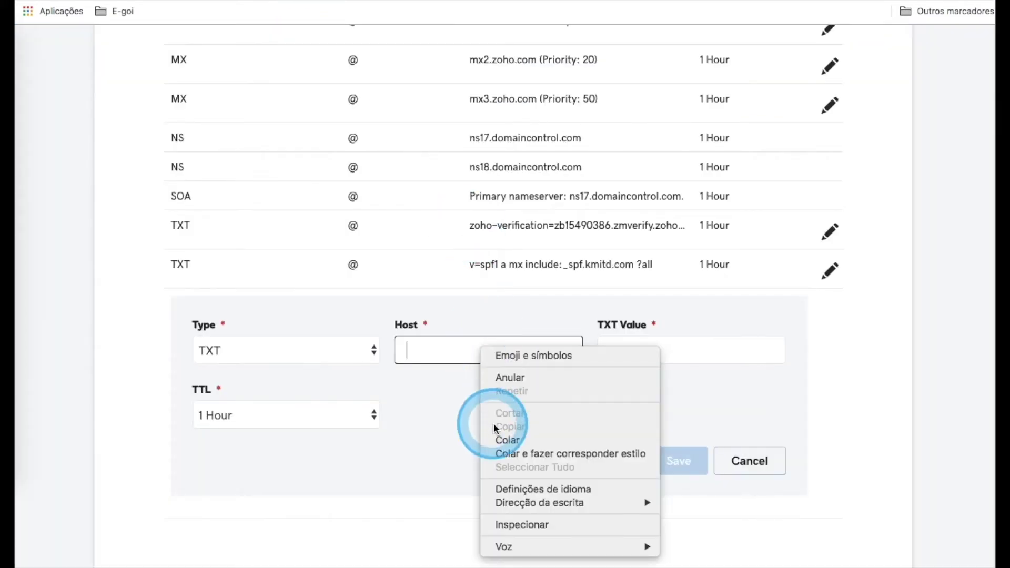
pyautogui.click(501, 441)
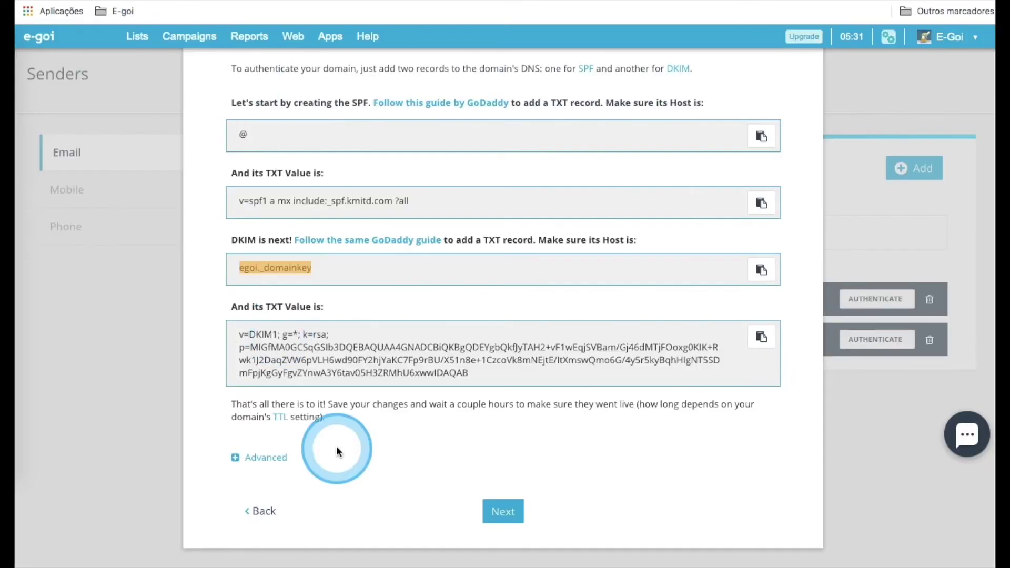
pyautogui.moveTo(239, 334); pyautogui.dragTo(481, 378)
pyautogui.rightClick(392, 363)
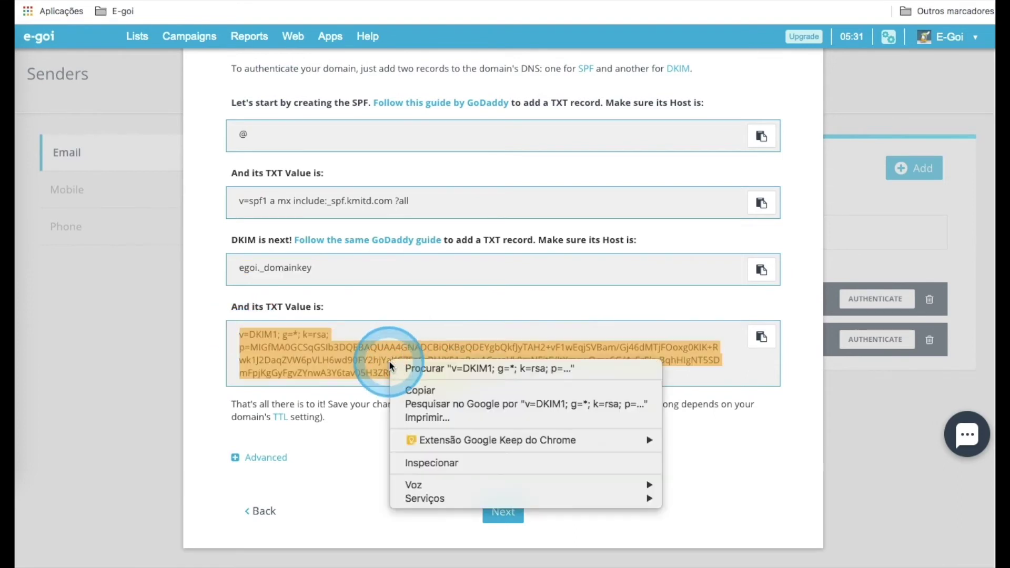
pyautogui.click(415, 392)
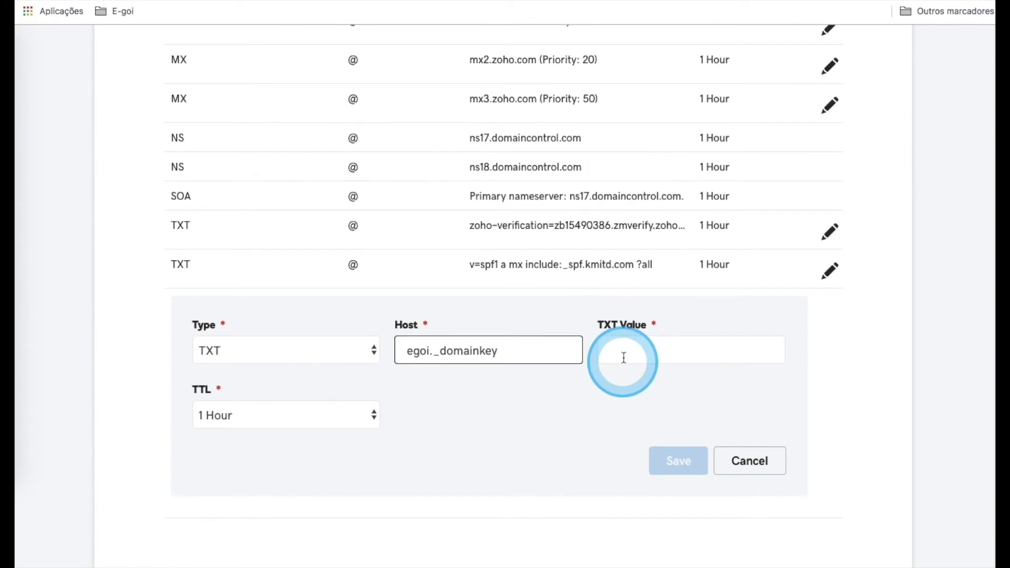
pyautogui.rightClick(622, 351)
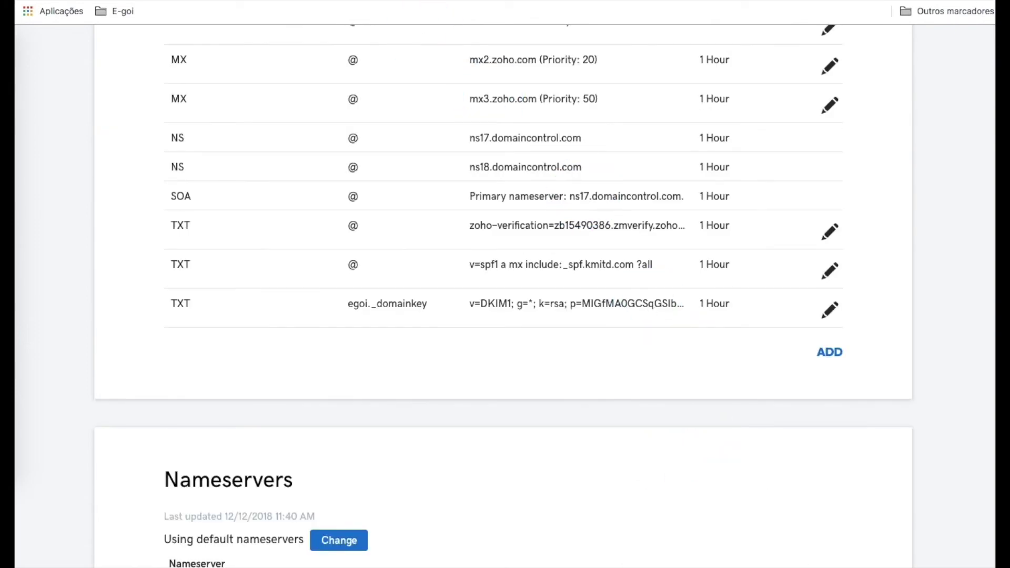
# - Verify egoi-test-2.com in E-goi (SPF and DKIM 'Not good') and expand its sender details
pyautogui.click(169, 1)
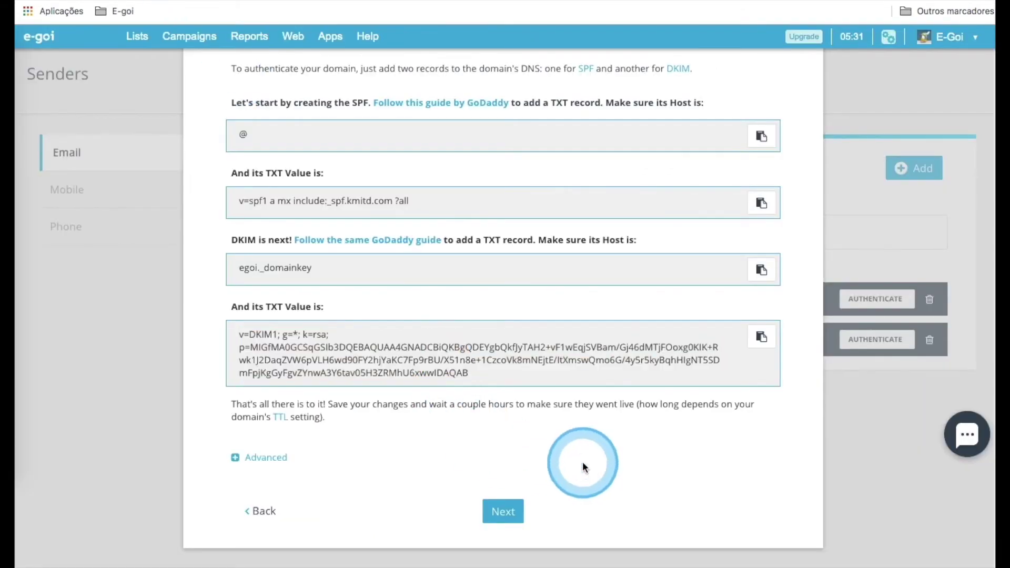
pyautogui.click(515, 516)
pyautogui.click(589, 310)
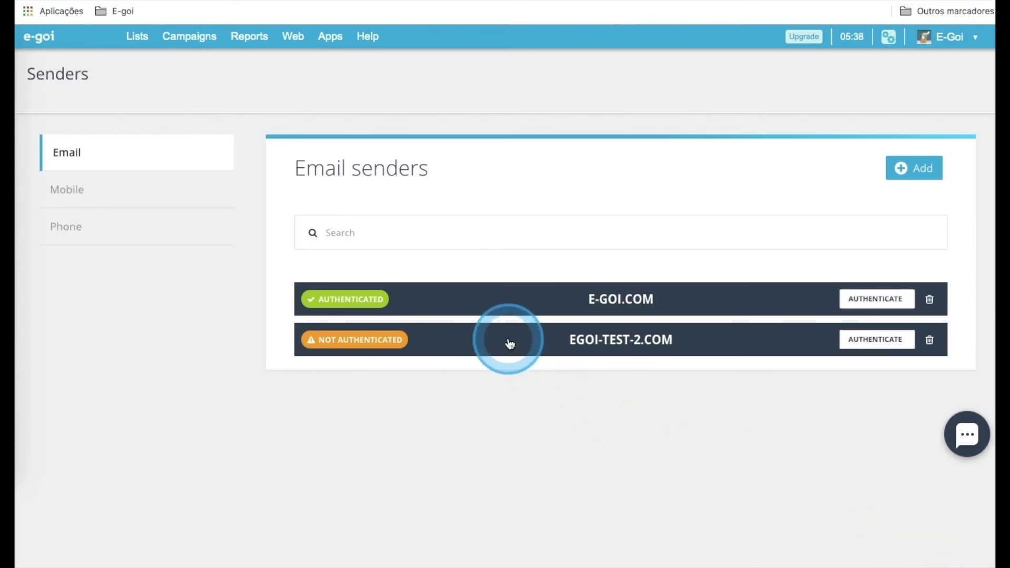
pyautogui.click(726, 340)
# - Generate the CNAME configuration for mkt.egoi-test-2.com
pyautogui.scroll(-4, 728, 341)
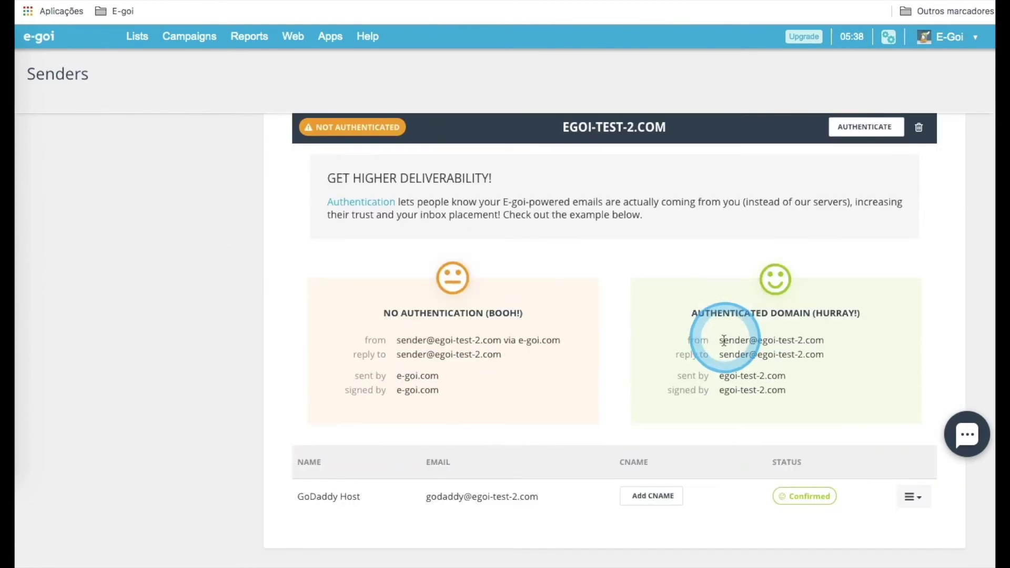
pyautogui.click(651, 497)
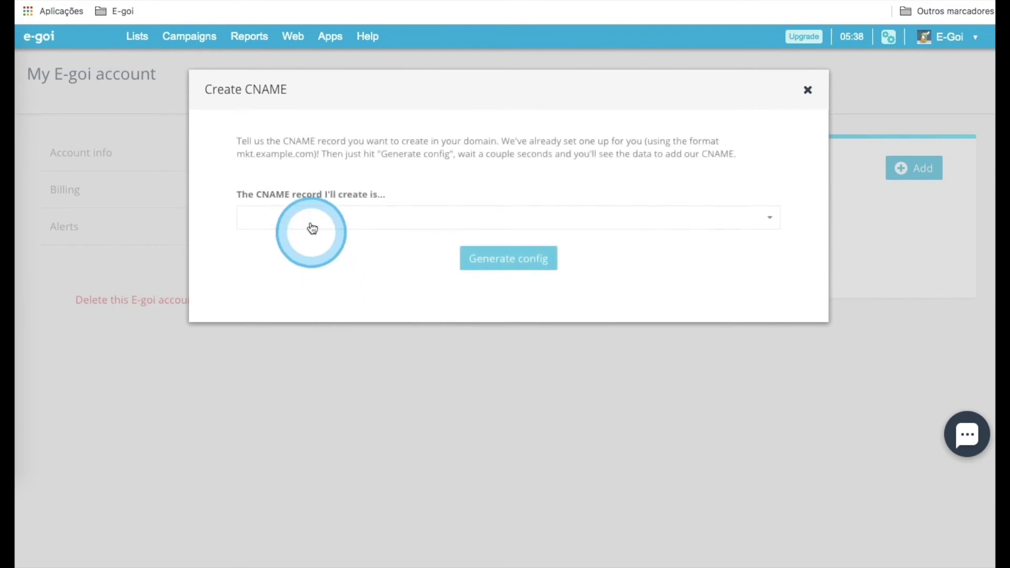
pyautogui.click(312, 223)
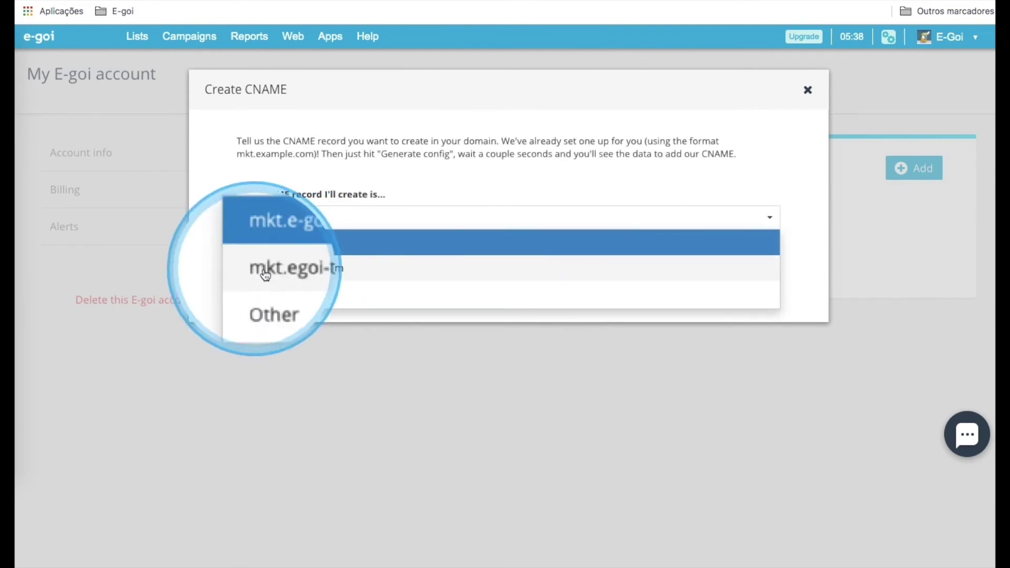
pyautogui.click(310, 271)
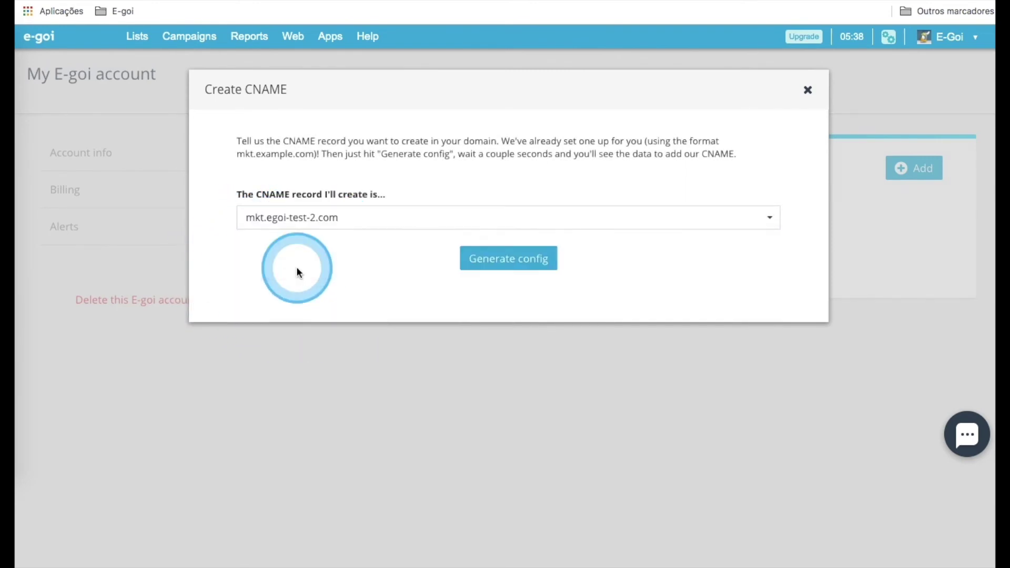
pyautogui.click(507, 263)
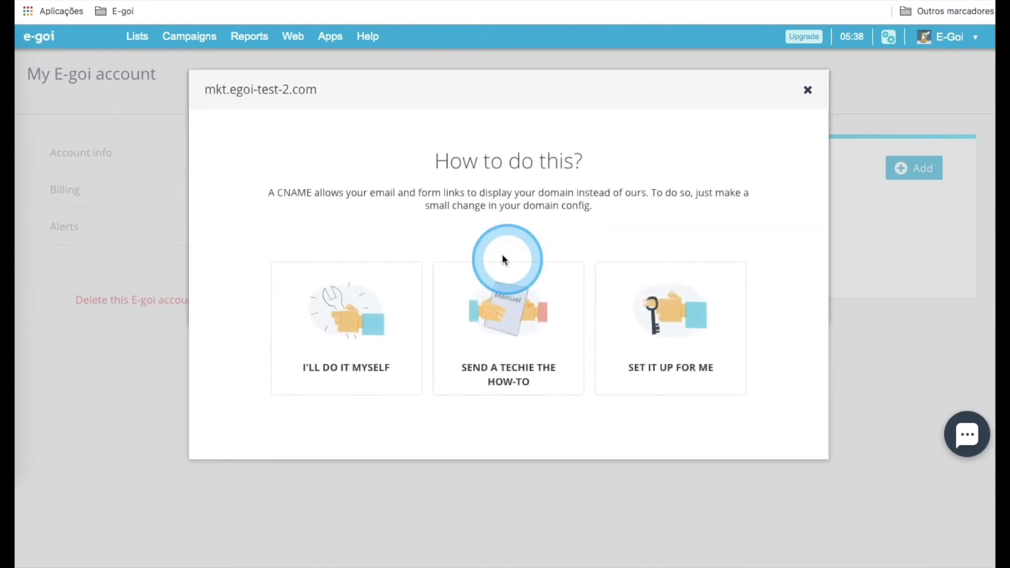
# - Get GoDaddy self-setup instructions for the CNAME mkt → c401873.kmitd.com
pyautogui.click(350, 331)
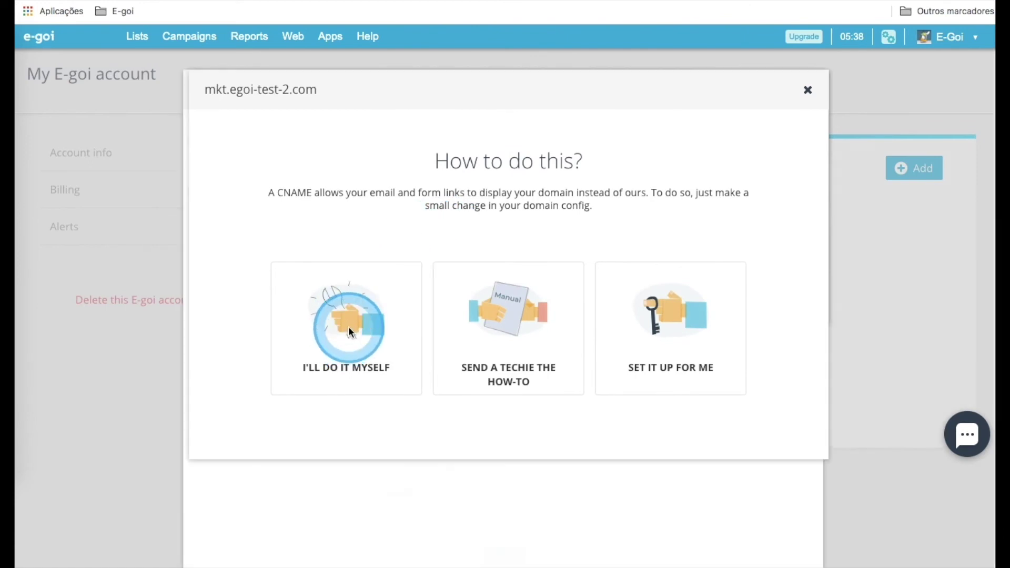
pyautogui.click(408, 296)
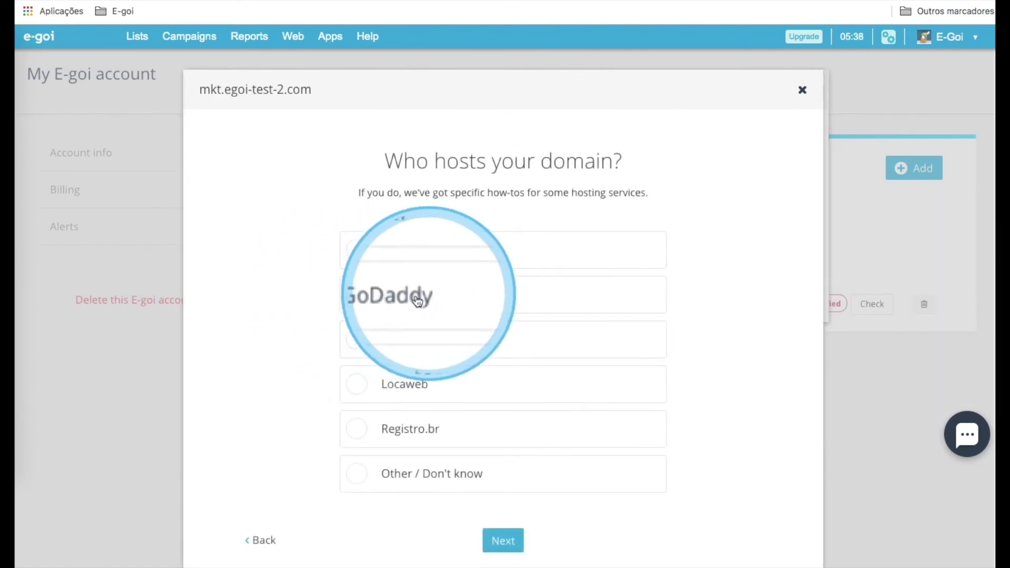
pyautogui.click(503, 541)
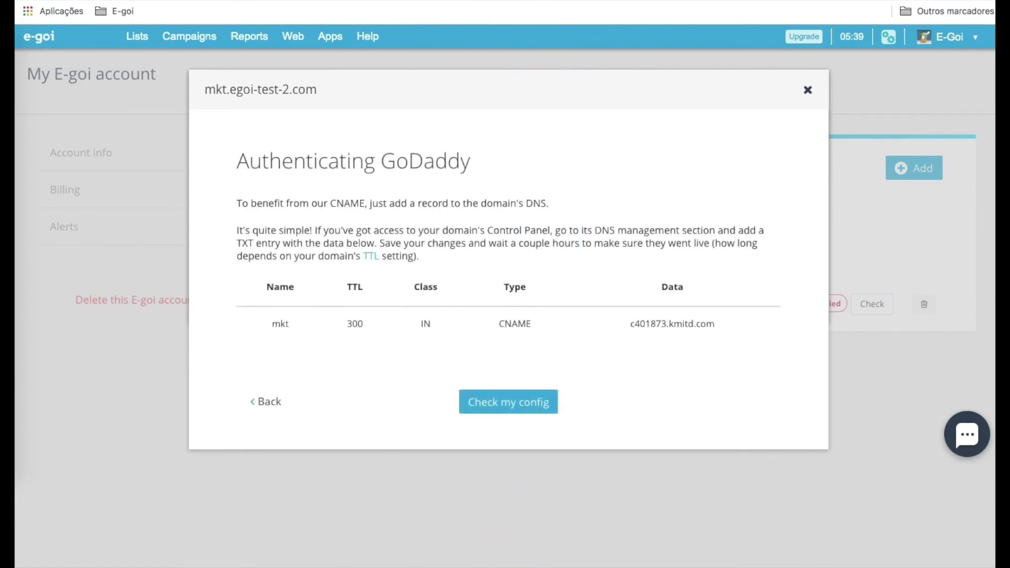
pyautogui.click(408, 8)
# - Add a new CNAME record in GoDaddy with host mkt copied from E-goi
pyautogui.click(828, 352)
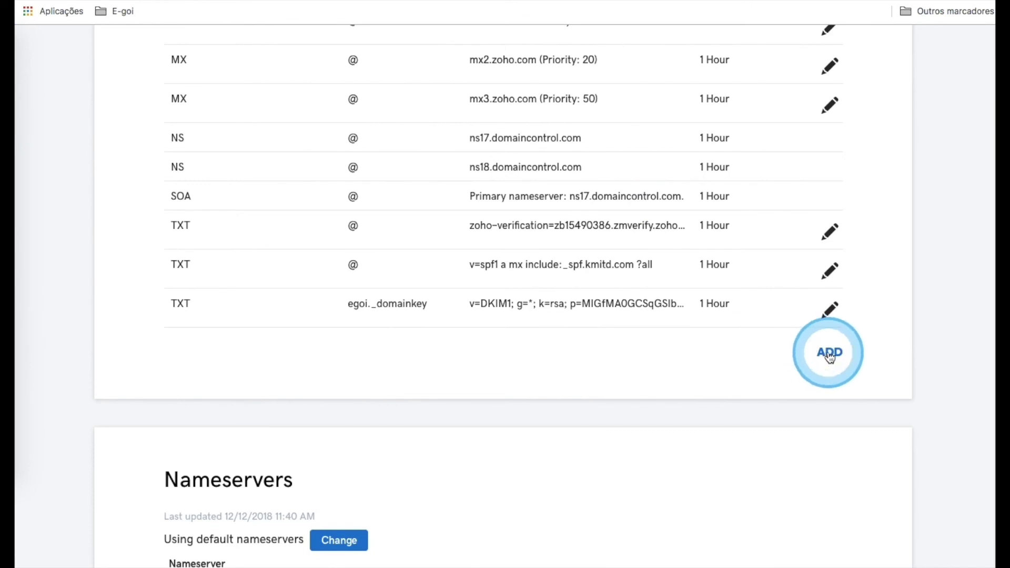
pyautogui.scroll(-2, 654, 367)
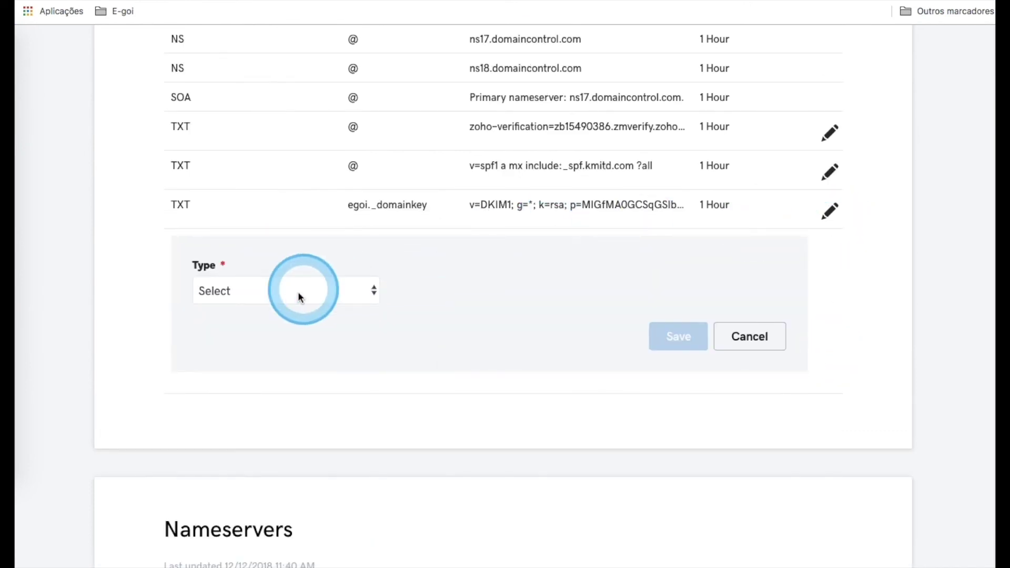
pyautogui.moveTo(298, 297); pyautogui.dragTo(236, 339)
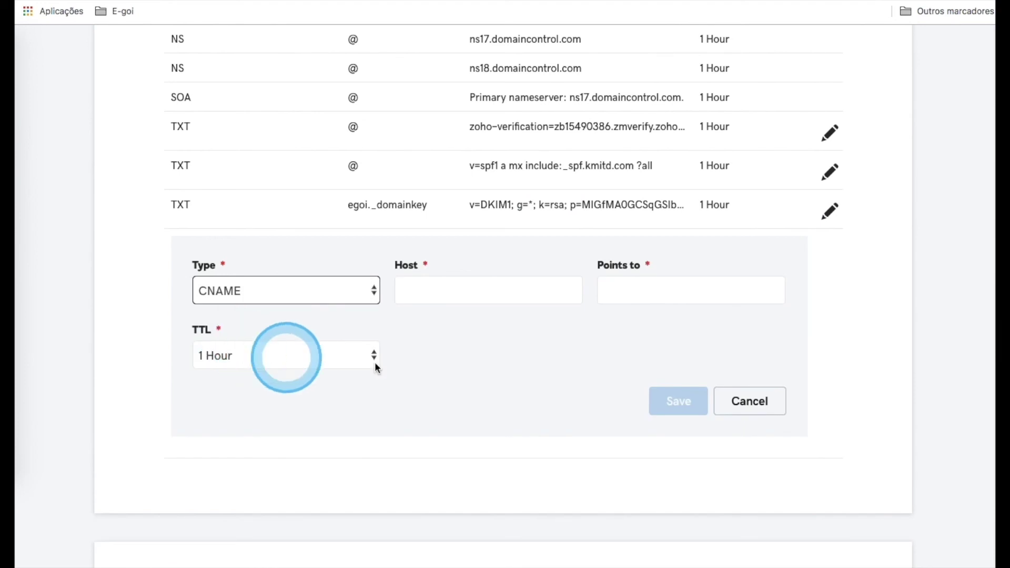
pyautogui.click(207, 2)
pyautogui.click(273, 325)
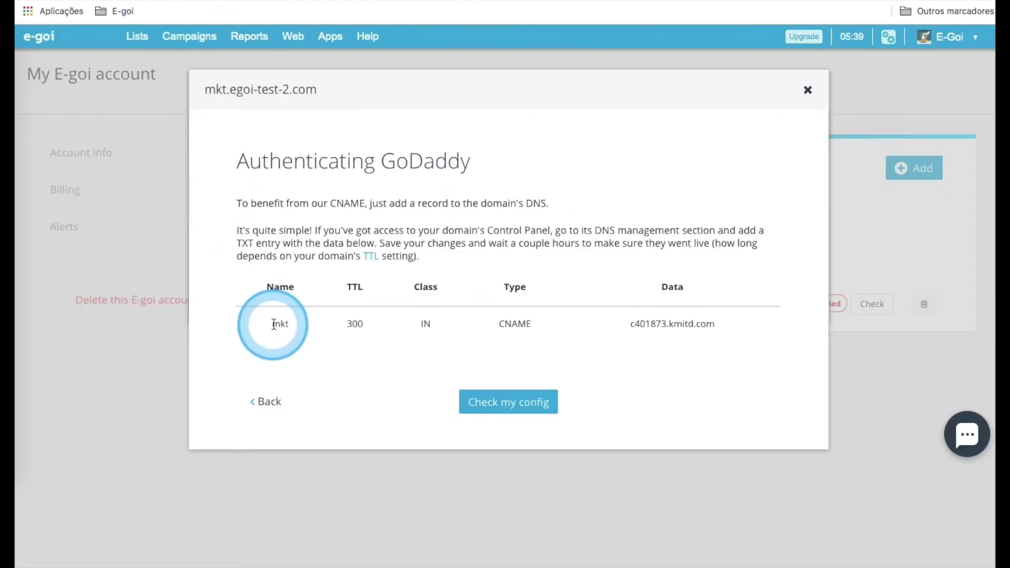
pyautogui.moveTo(273, 325); pyautogui.dragTo(287, 324)
pyautogui.rightClick(285, 322)
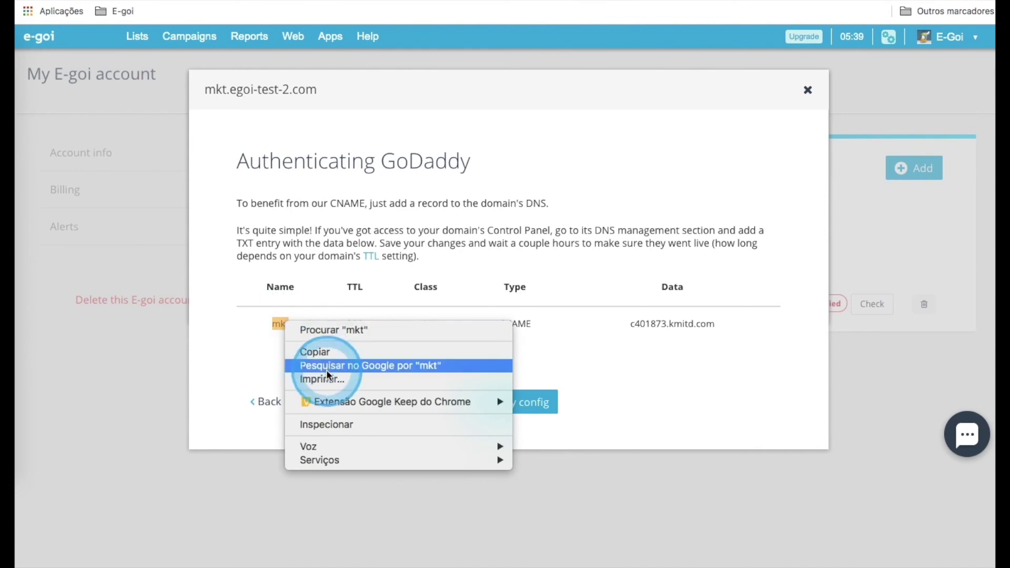
pyautogui.click(345, 353)
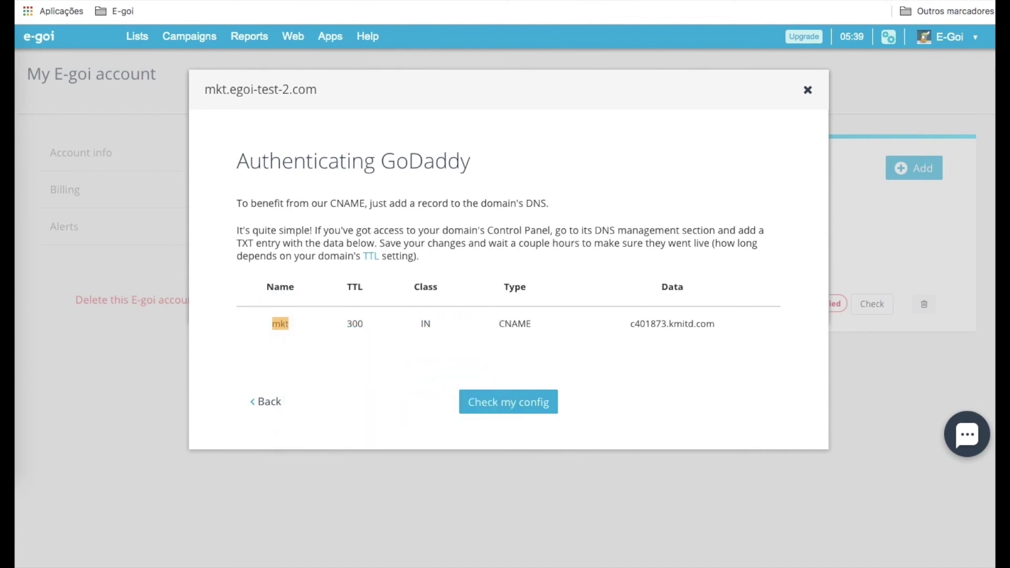
pyautogui.hotkey('ctrl', 'Tab')
pyautogui.rightClick(462, 299)
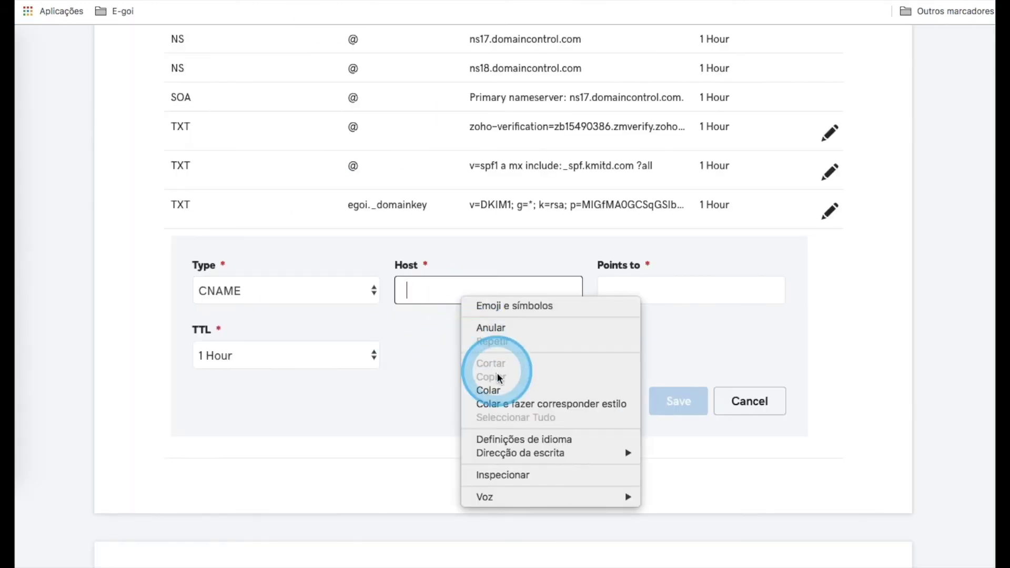
pyautogui.click(489, 389)
pyautogui.click(564, 241)
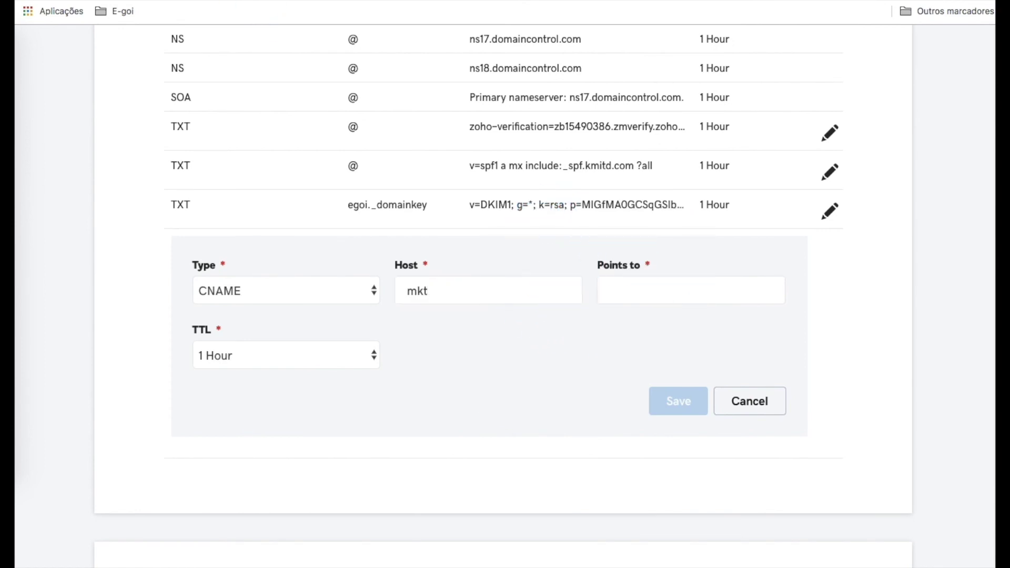
# - Point the mkt CNAME record to c401873.kmitd.com
pyautogui.hotkey('ctrl', 'shift', 'Tab')
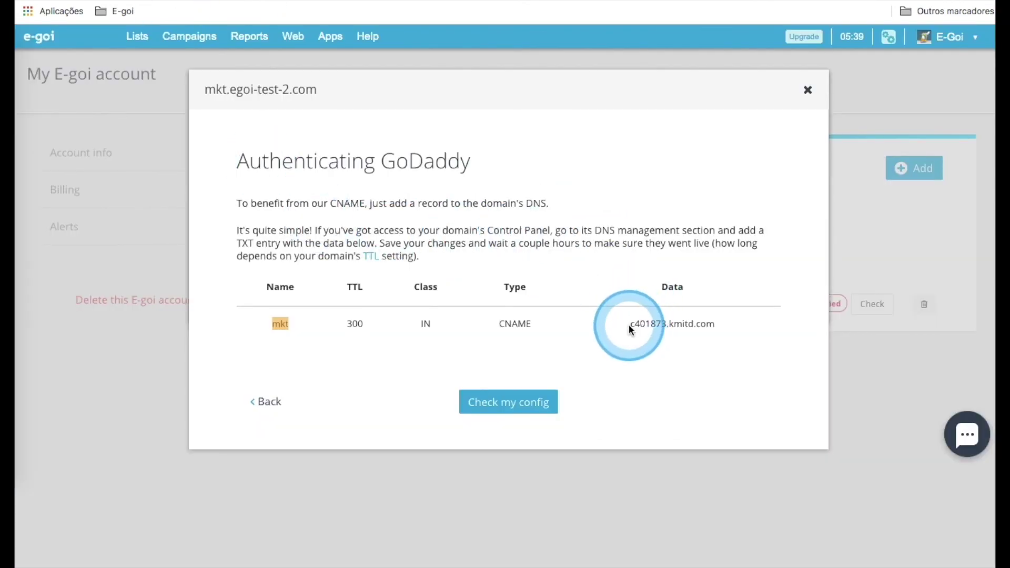
pyautogui.moveTo(629, 324); pyautogui.dragTo(718, 323)
pyautogui.rightClick(678, 329)
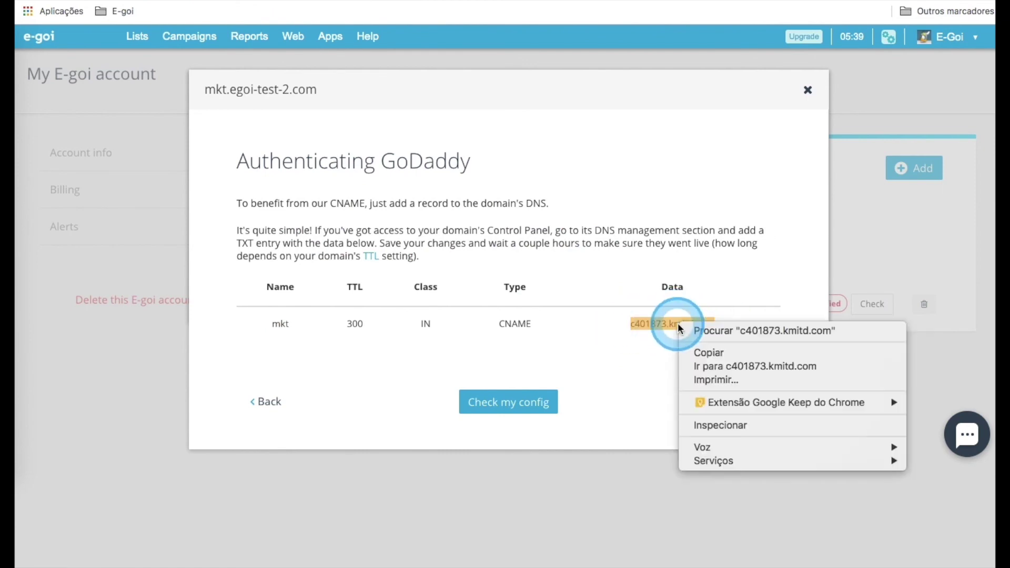
pyautogui.click(705, 352)
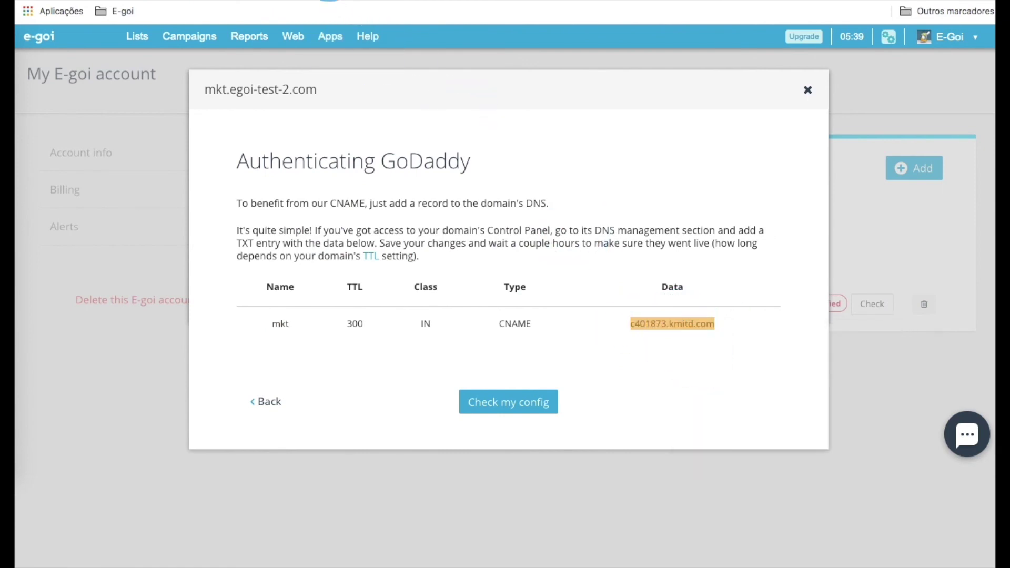
pyautogui.hotkey('ctrl', 'Tab')
pyautogui.rightClick(676, 292)
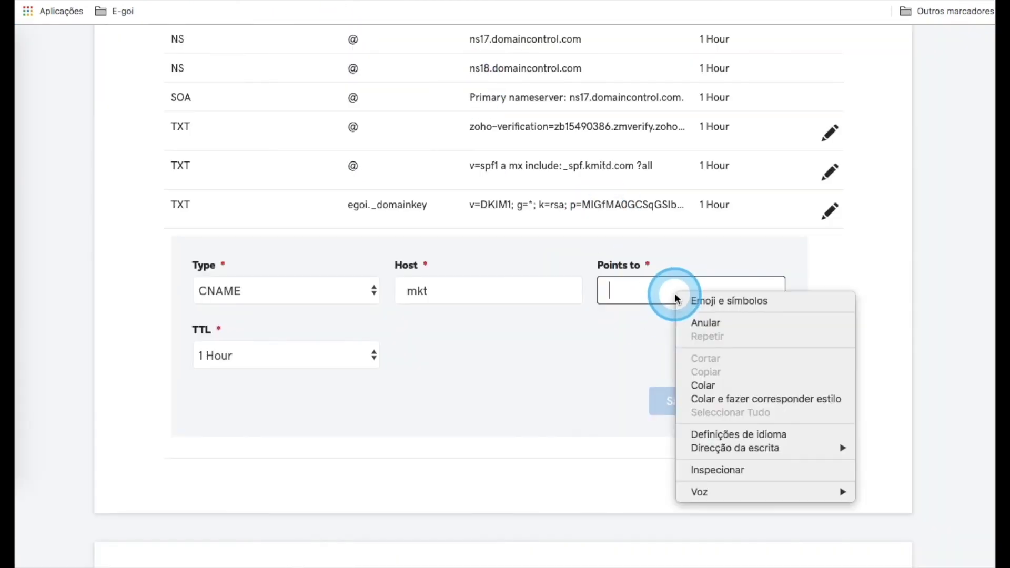
pyautogui.click(707, 386)
pyautogui.click(868, 405)
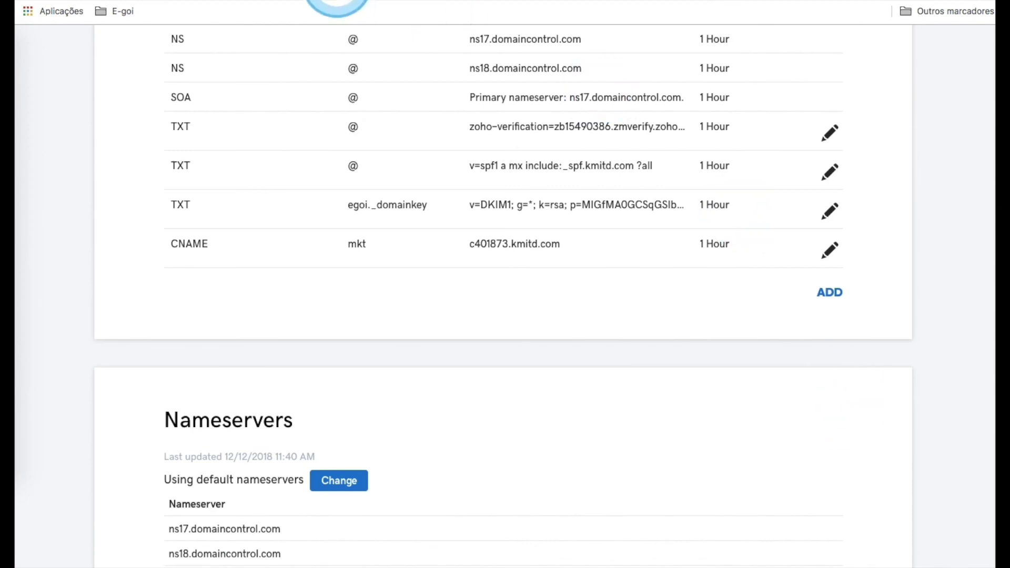
# - Check the mkt.egoi-test-2.com CNAME in E-goi, which finds no record, and close the results
pyautogui.click(337, 1)
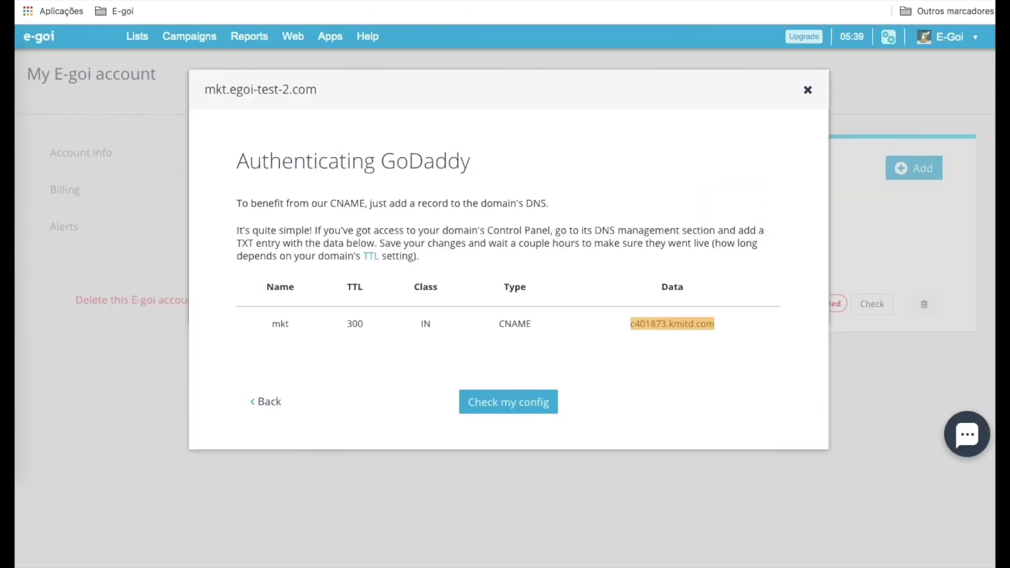
pyautogui.click(540, 408)
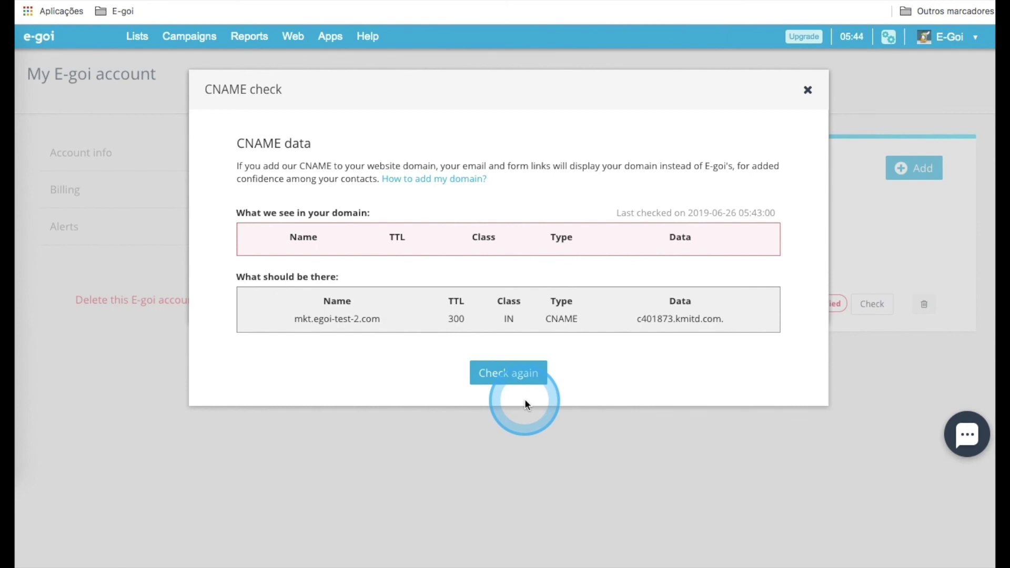
pyautogui.click(808, 91)
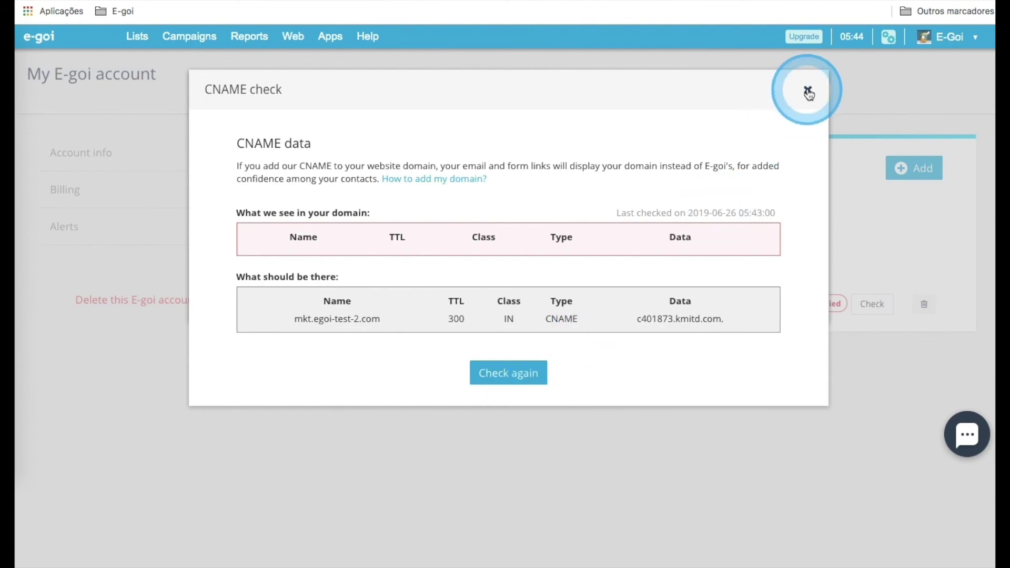